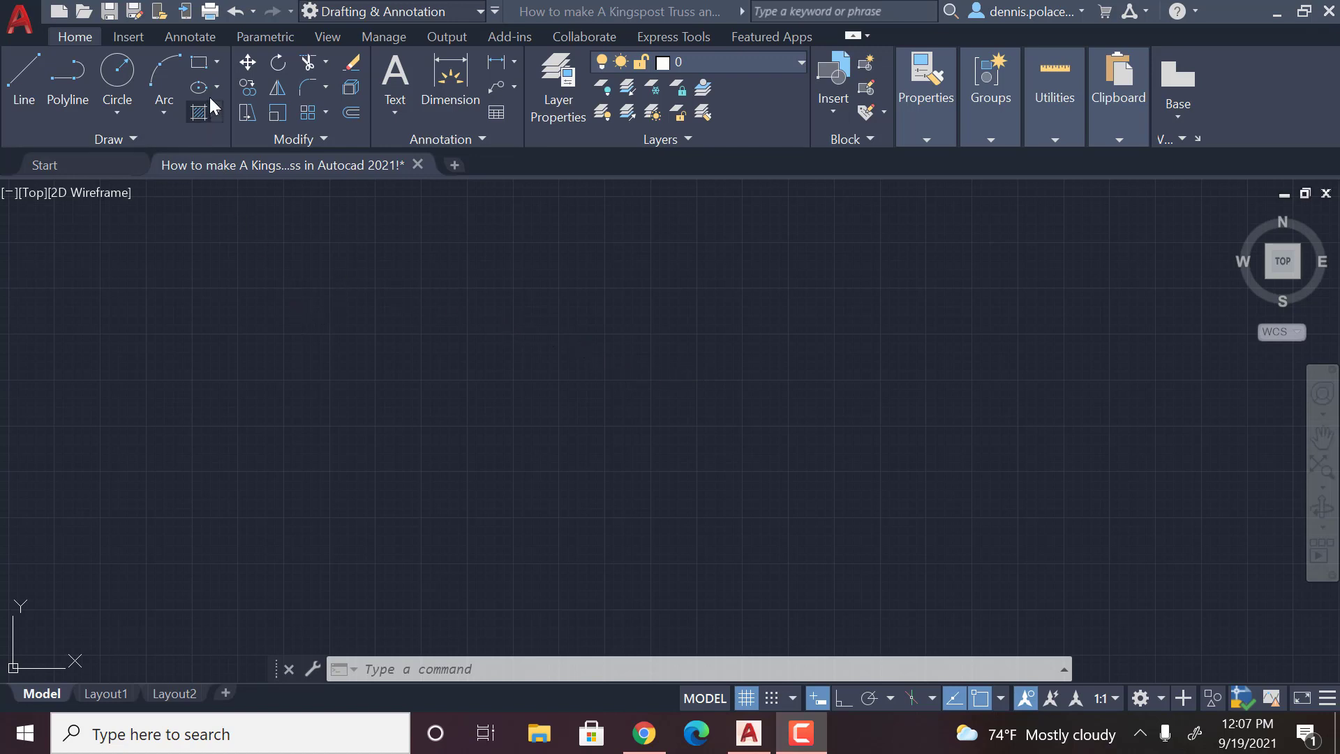
Crossing-select all 23 lines of the kingpost truss and copy them to the clipboard
{"action": "scroll", "coordinate": [628, 307], "scroll_direction": "down", "scroll_amount": 10}
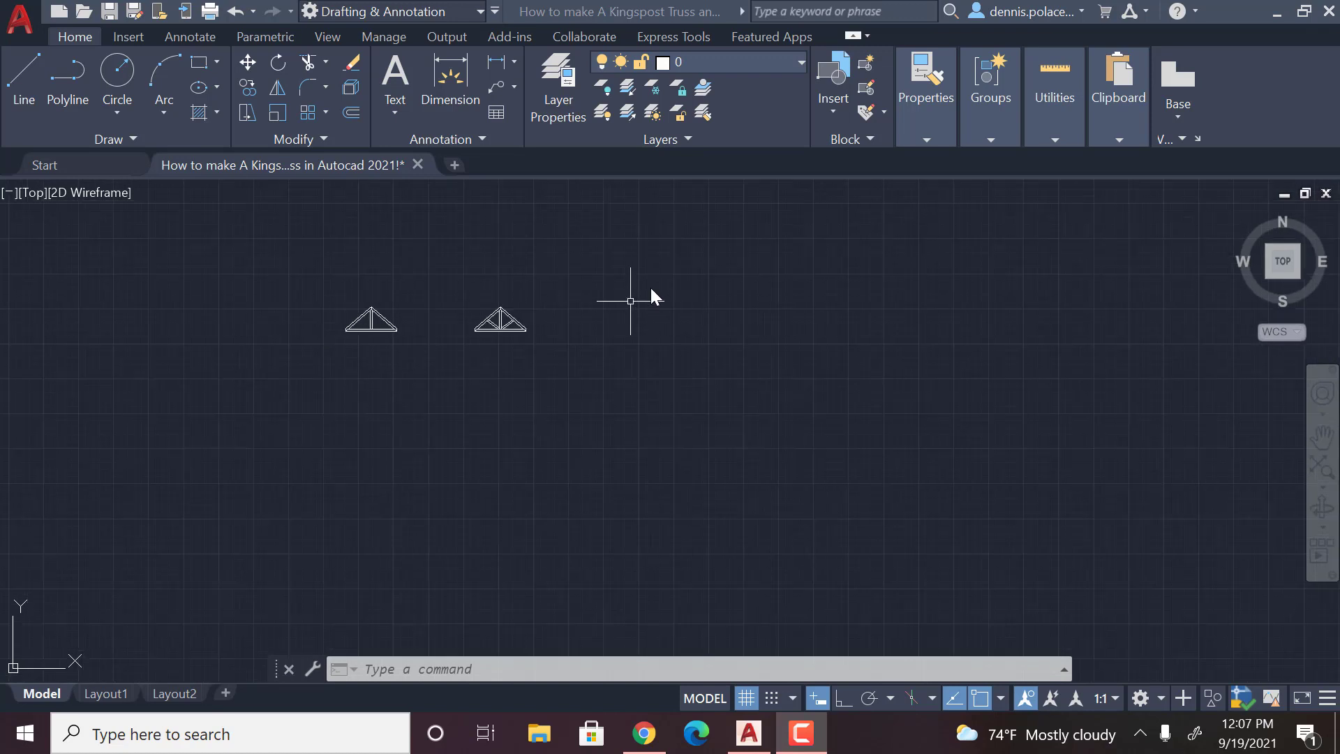
{"action": "scroll", "coordinate": [499, 308], "scroll_direction": "up", "scroll_amount": 8}
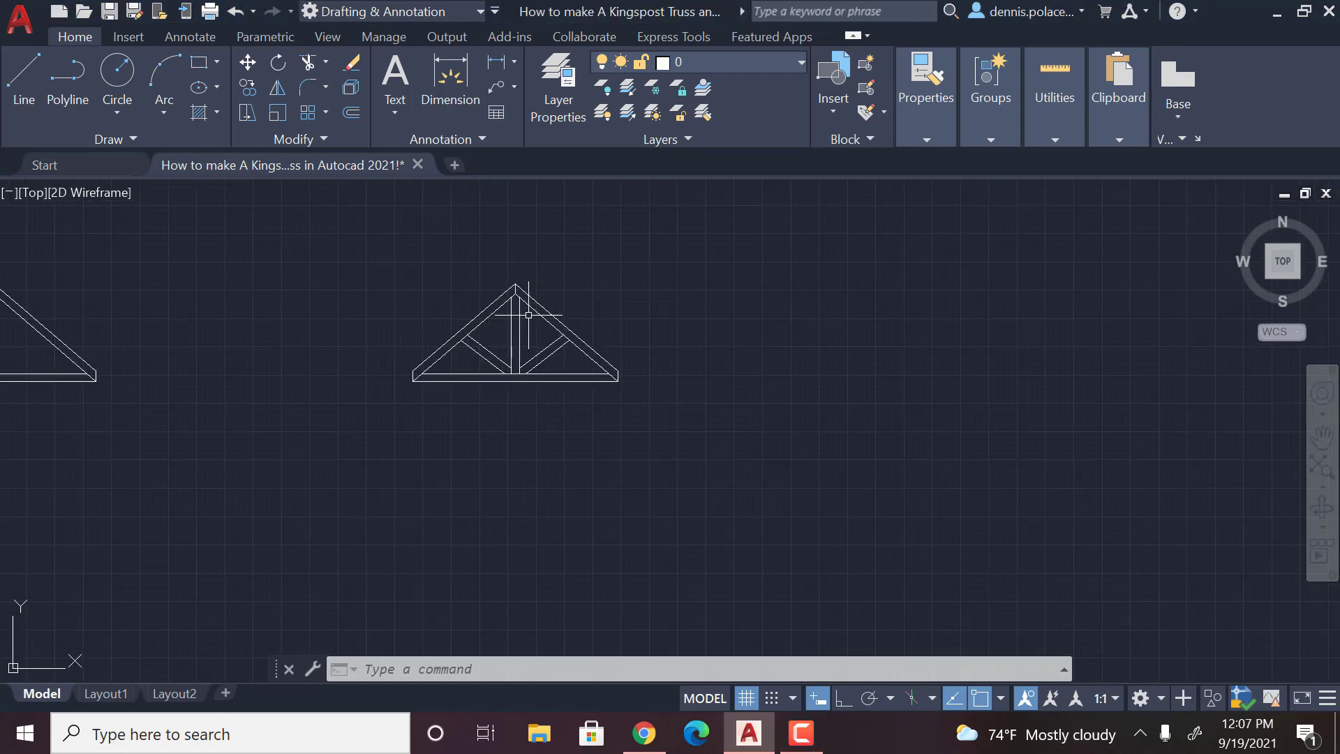
{"action": "scroll", "coordinate": [521, 343], "scroll_direction": "up", "scroll_amount": 2}
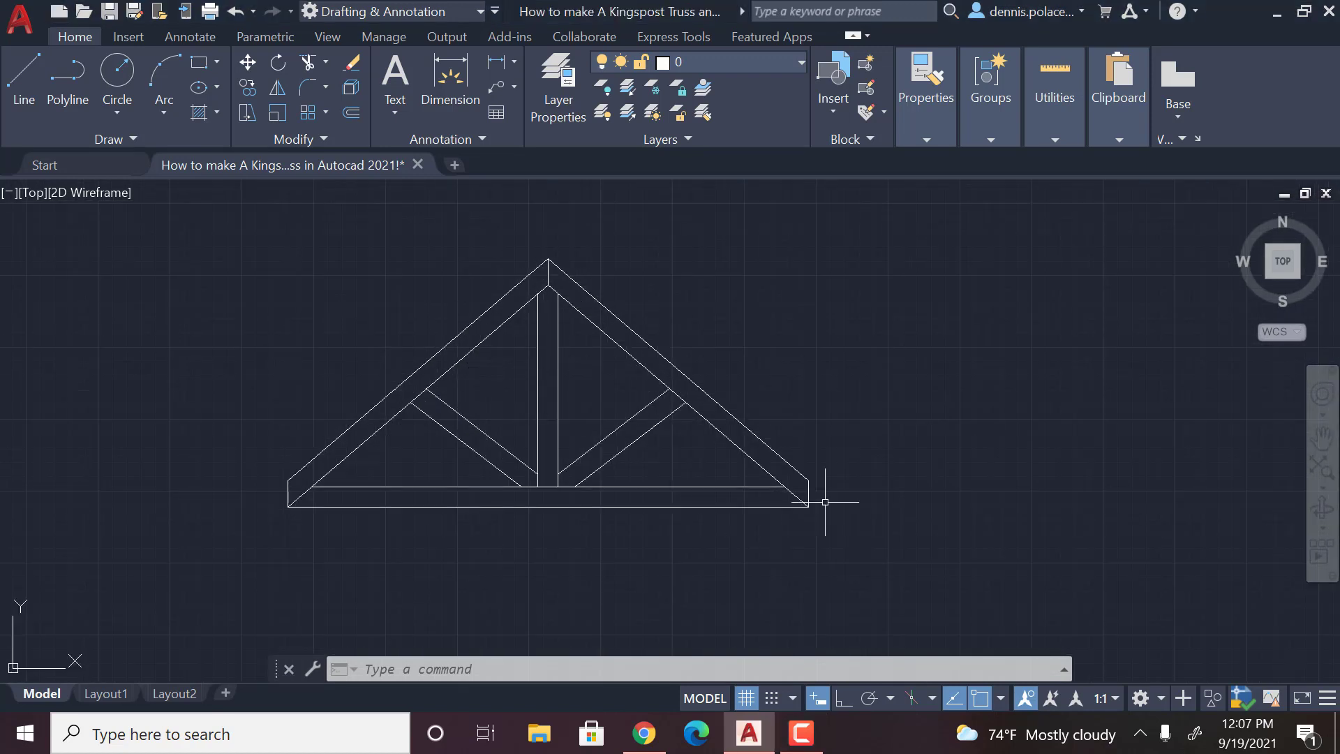
{"action": "left_click", "coordinate": [898, 561]}
{"action": "left_click", "coordinate": [214, 190]}
{"action": "key", "text": "ctrl+c"}
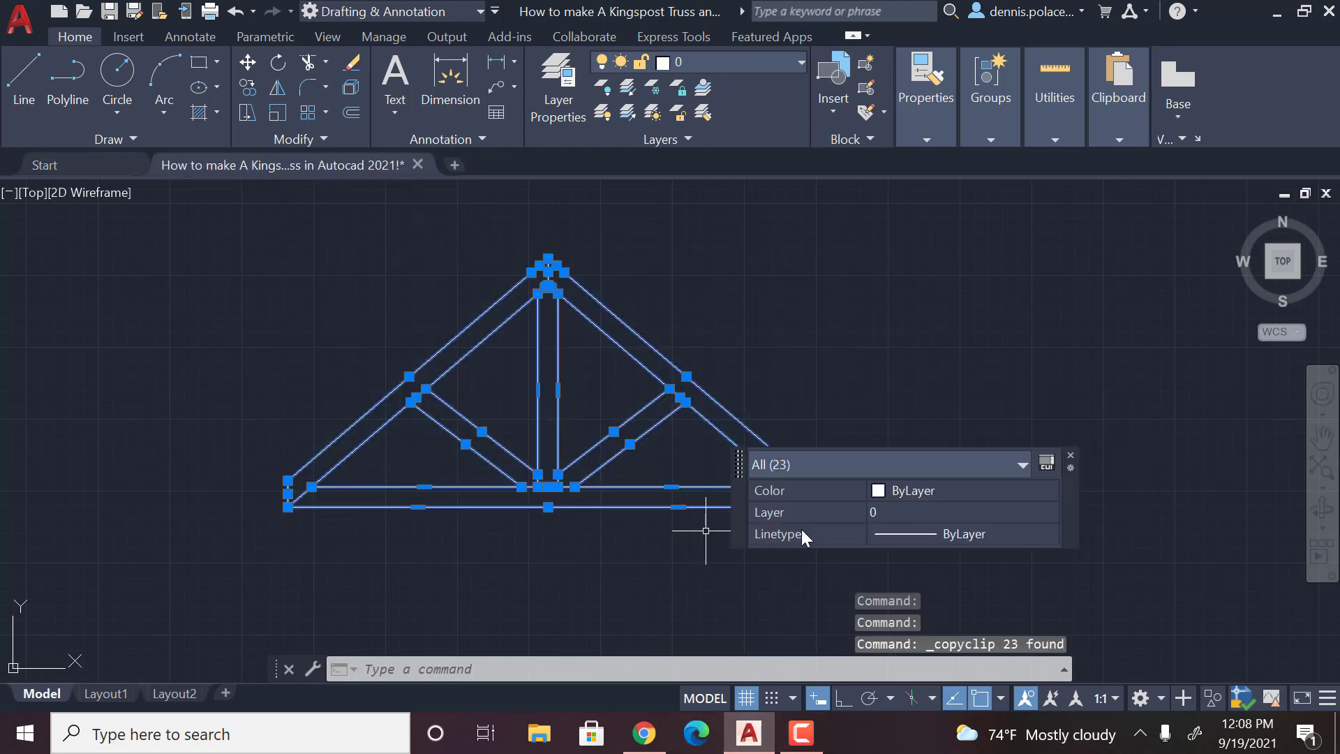
Clear the selection and paste the copied truss
{"action": "key", "text": "Escape"}
{"action": "scroll", "coordinate": [488, 450], "scroll_direction": "down", "scroll_amount": 5}
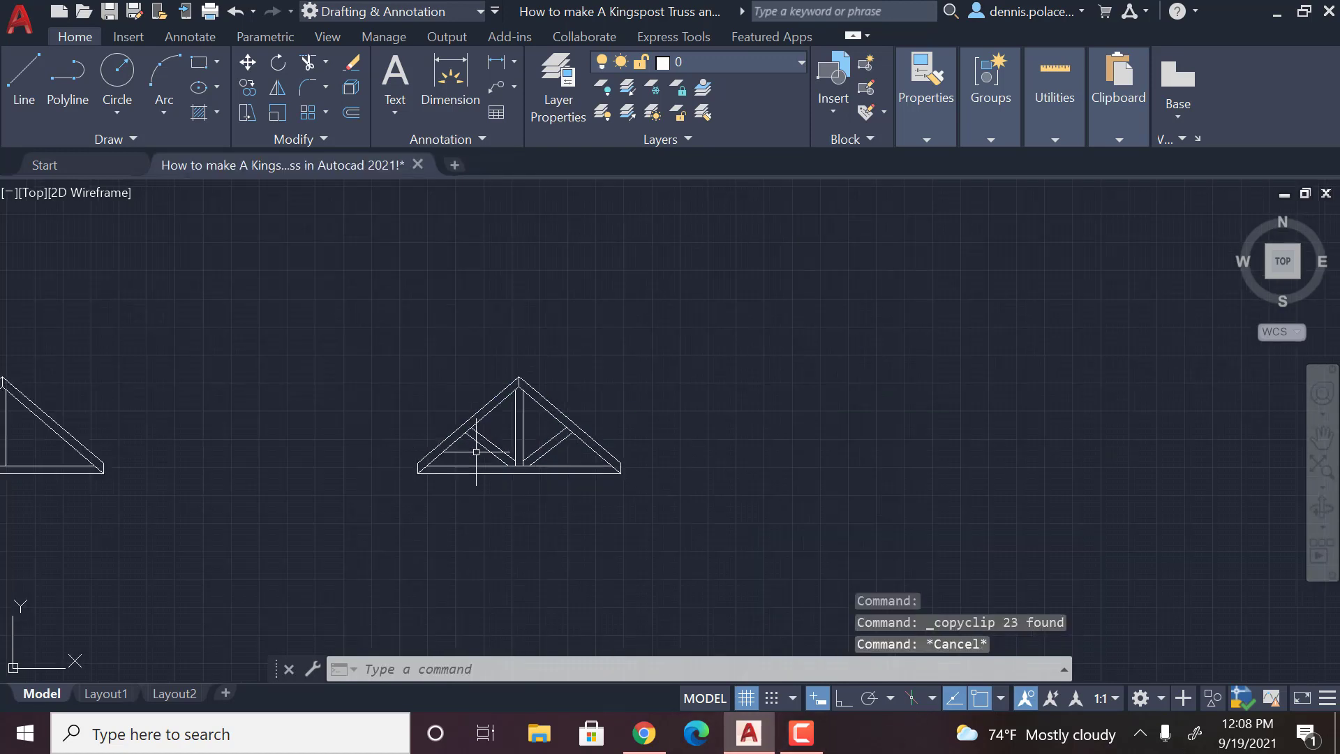
{"action": "scroll", "coordinate": [541, 460], "scroll_direction": "up", "scroll_amount": 4}
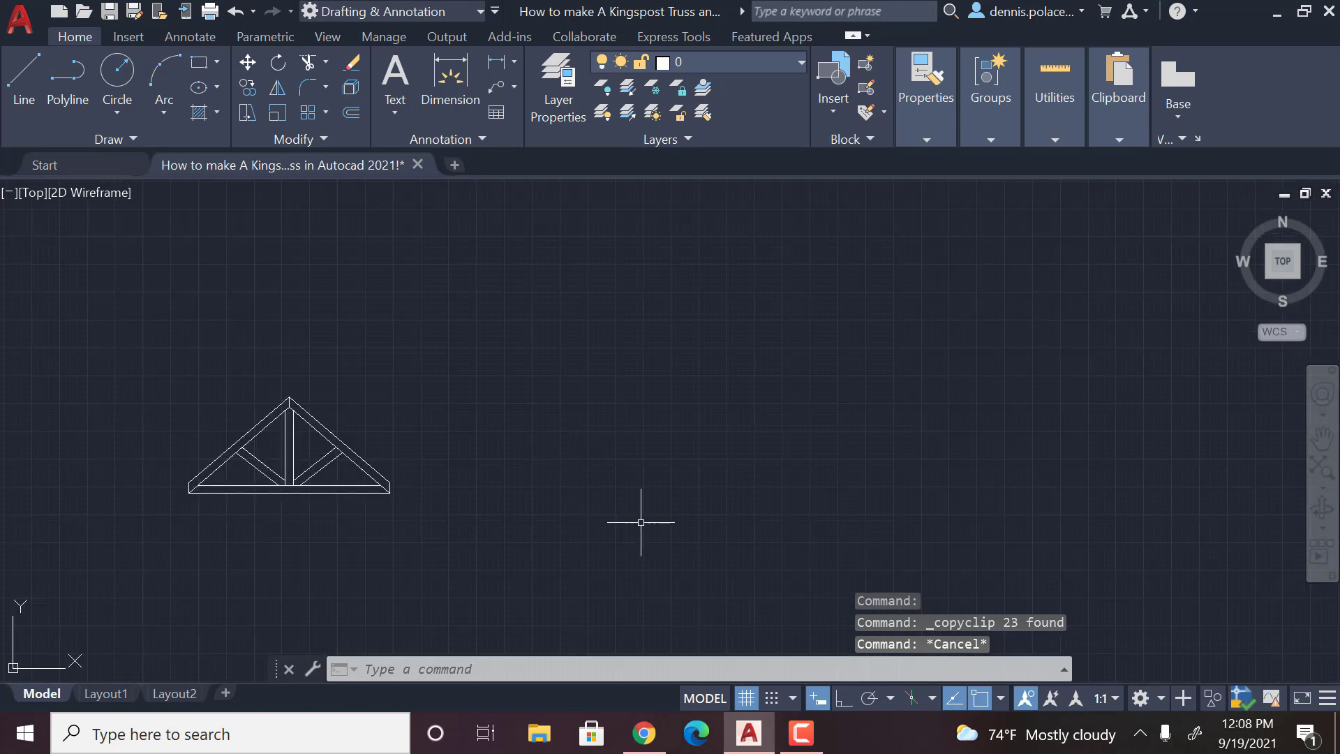
{"action": "scroll", "coordinate": [227, 492], "scroll_direction": "down", "scroll_amount": 2}
{"action": "scroll", "coordinate": [521, 511], "scroll_direction": "up", "scroll_amount": 3}
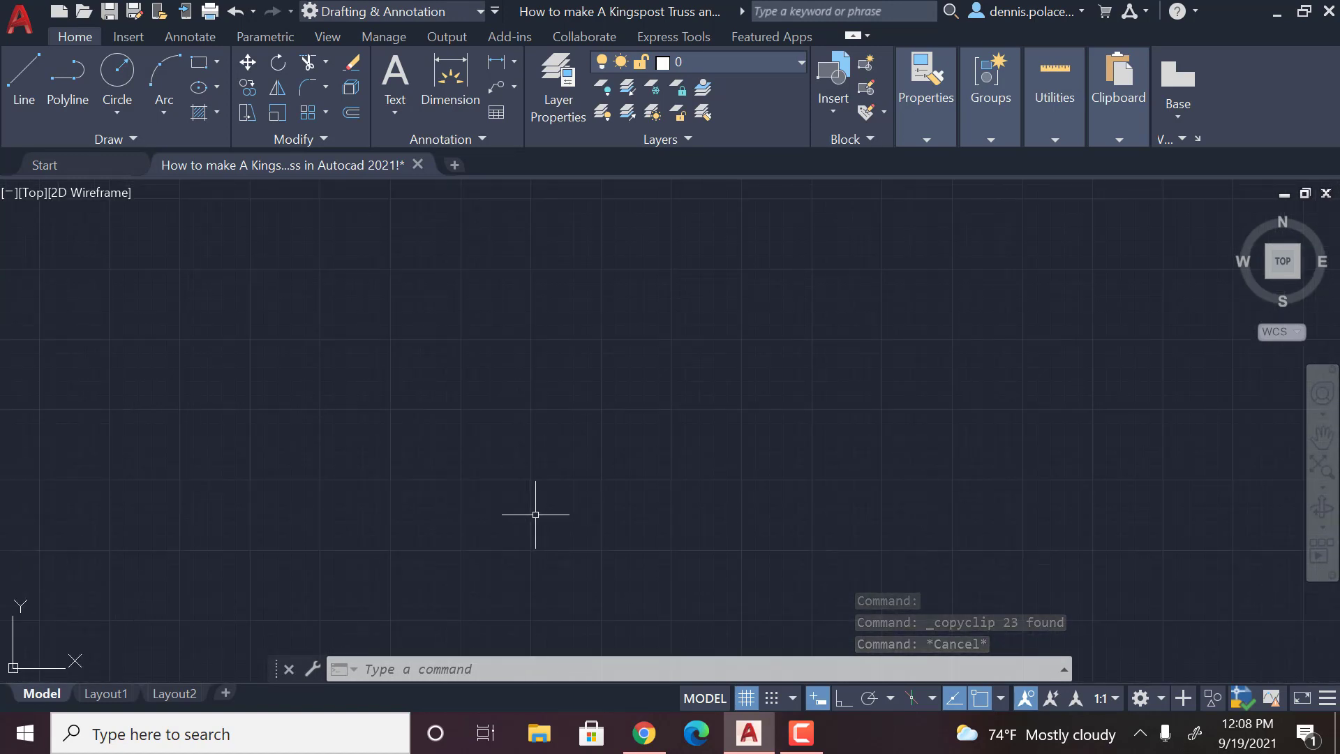
{"action": "key", "text": "ctrl+v"}
Place the pasted truss to the right of the original, aligned with its bottom chord
{"action": "scroll", "coordinate": [429, 457], "scroll_direction": "down", "scroll_amount": 4}
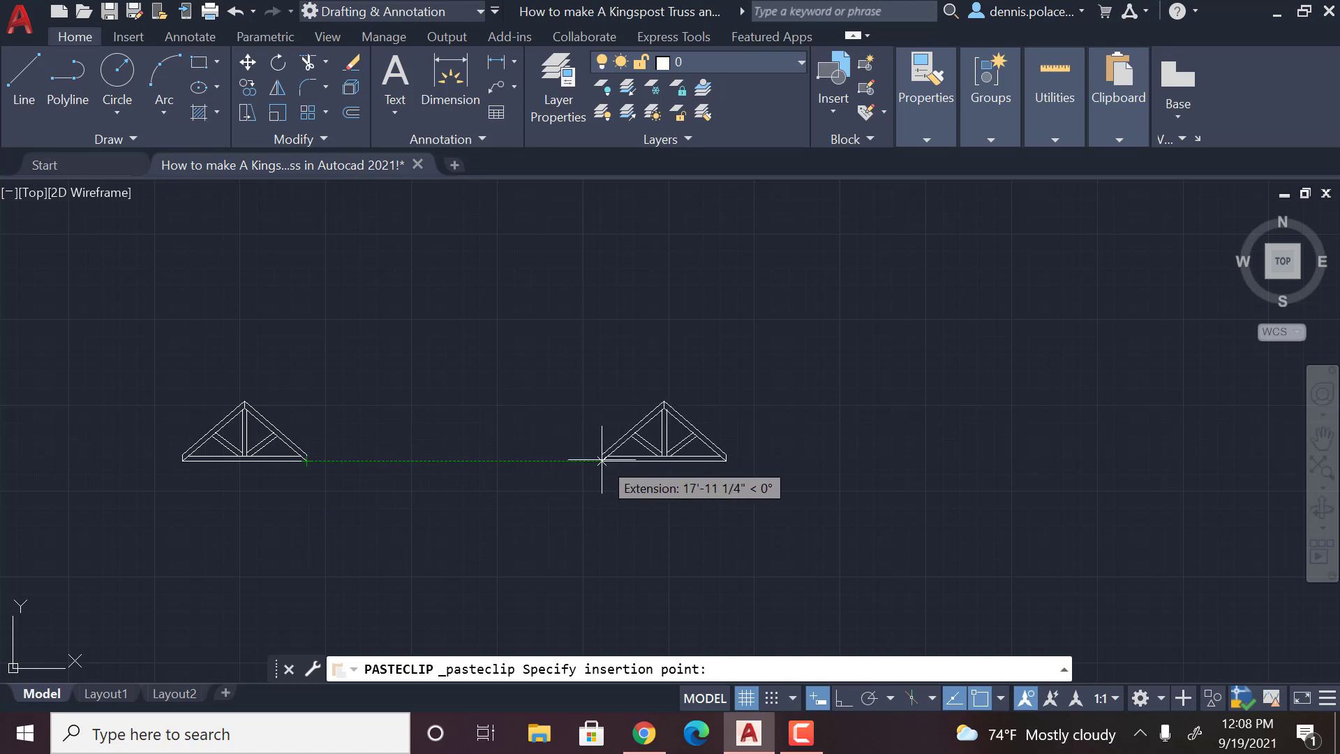
{"action": "left_click", "coordinate": [597, 459]}
{"action": "scroll", "coordinate": [687, 454], "scroll_direction": "up", "scroll_amount": 6}
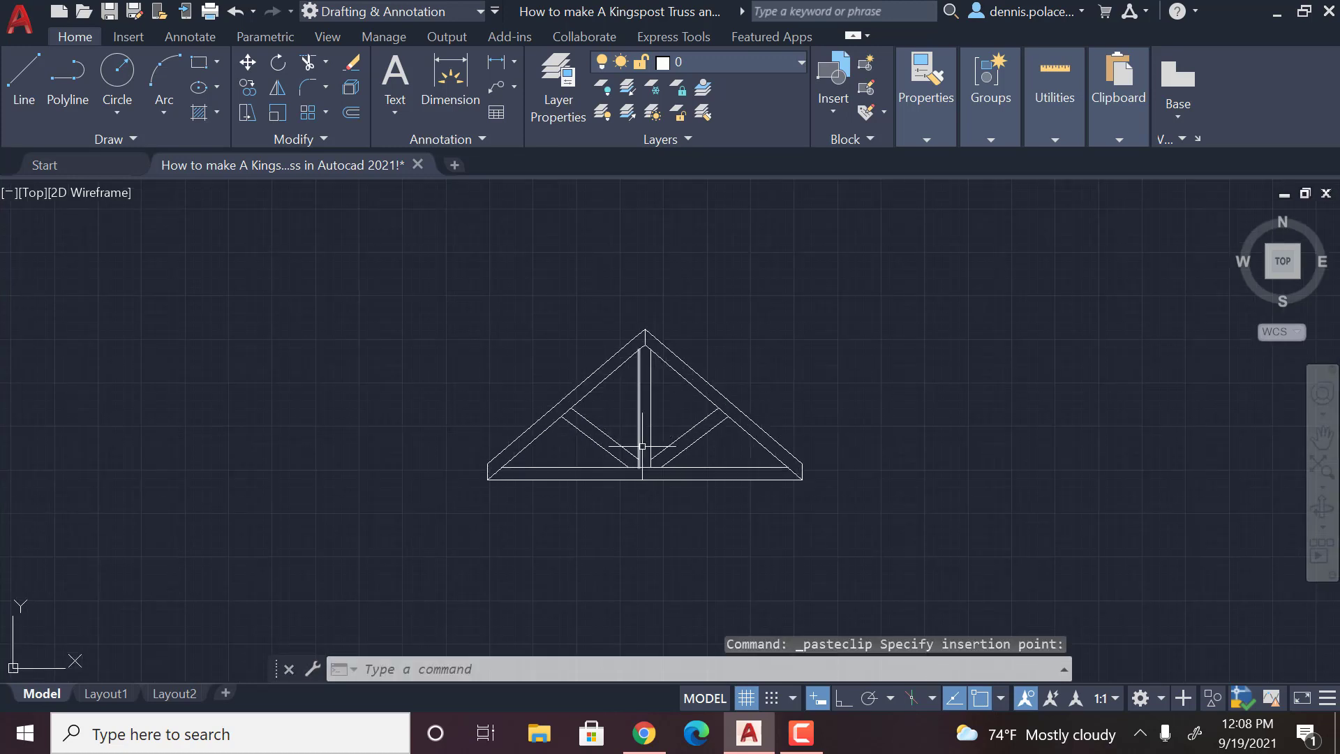
{"action": "scroll", "coordinate": [609, 424], "scroll_direction": "down", "scroll_amount": 2}
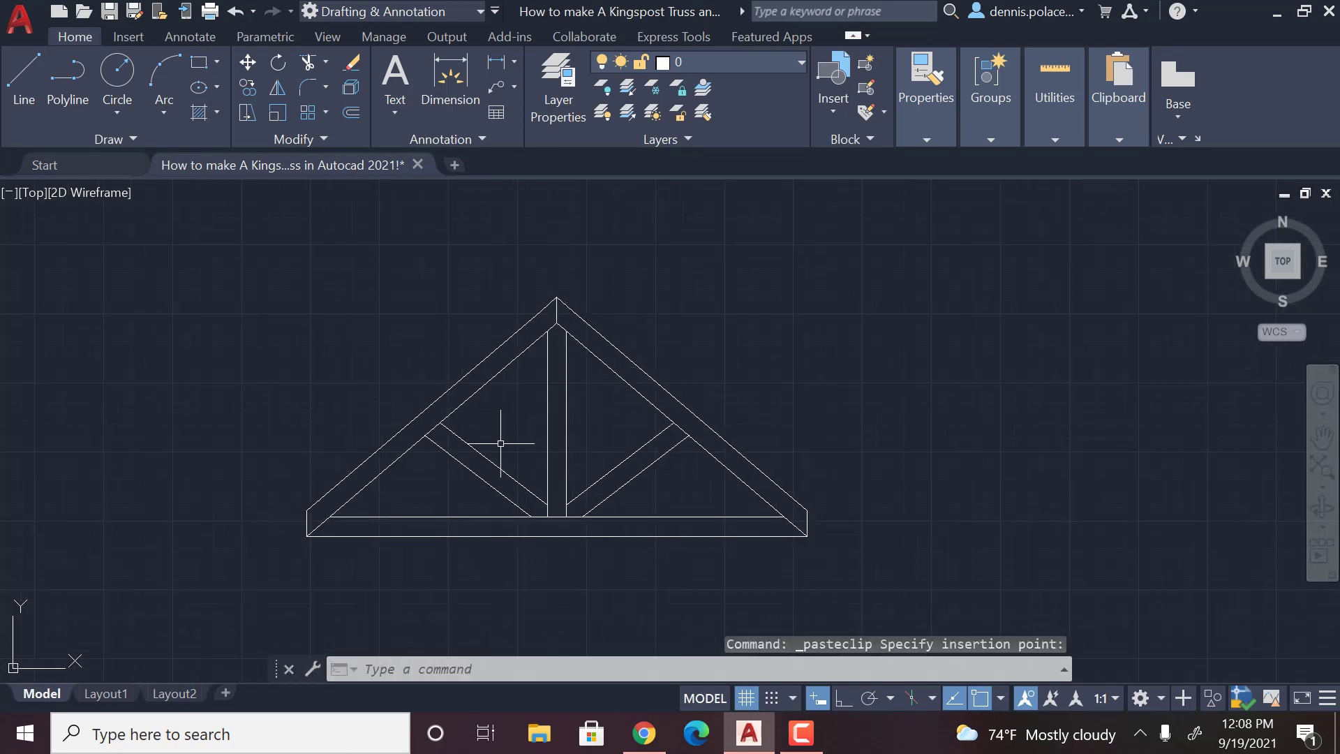
{"action": "scroll", "coordinate": [554, 538], "scroll_direction": "up", "scroll_amount": 2}
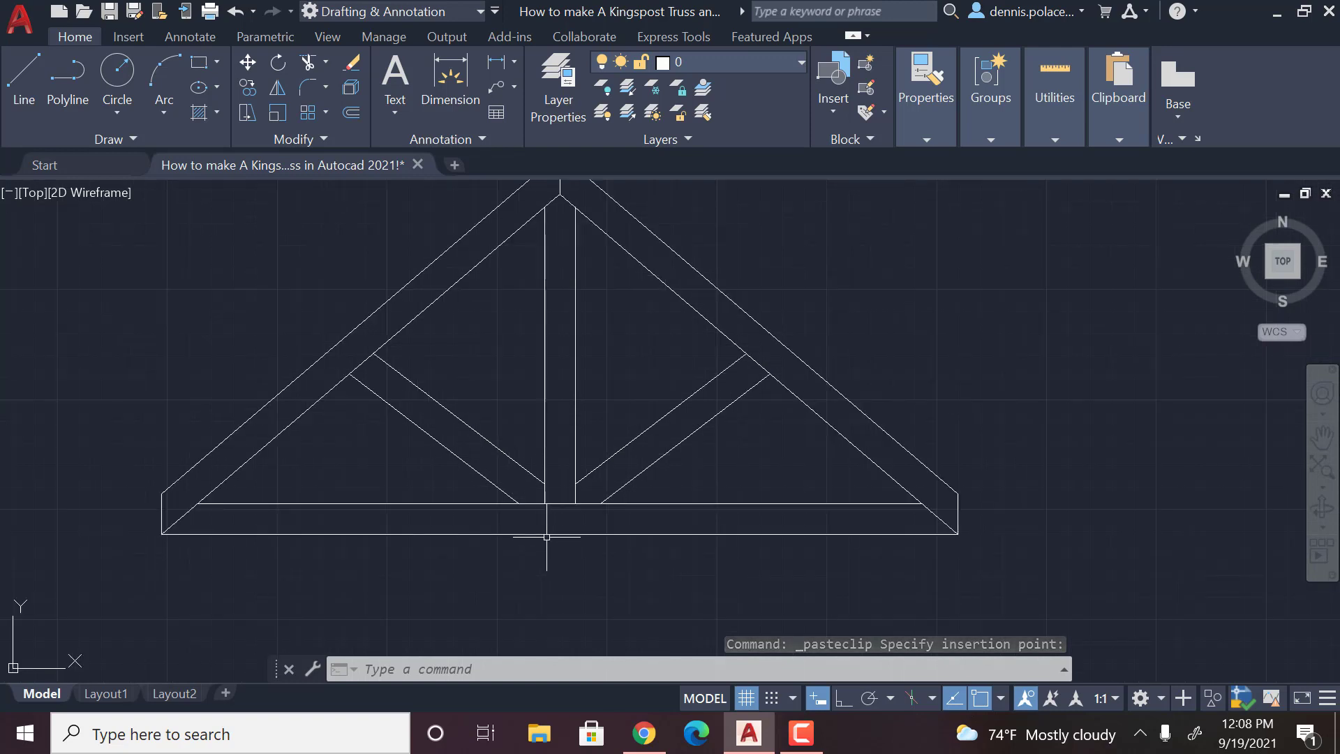
Draw a vertical line from the left rafter's inner-edge midpoint straight down to the bottom chord
{"action": "left_click", "coordinate": [23, 76]}
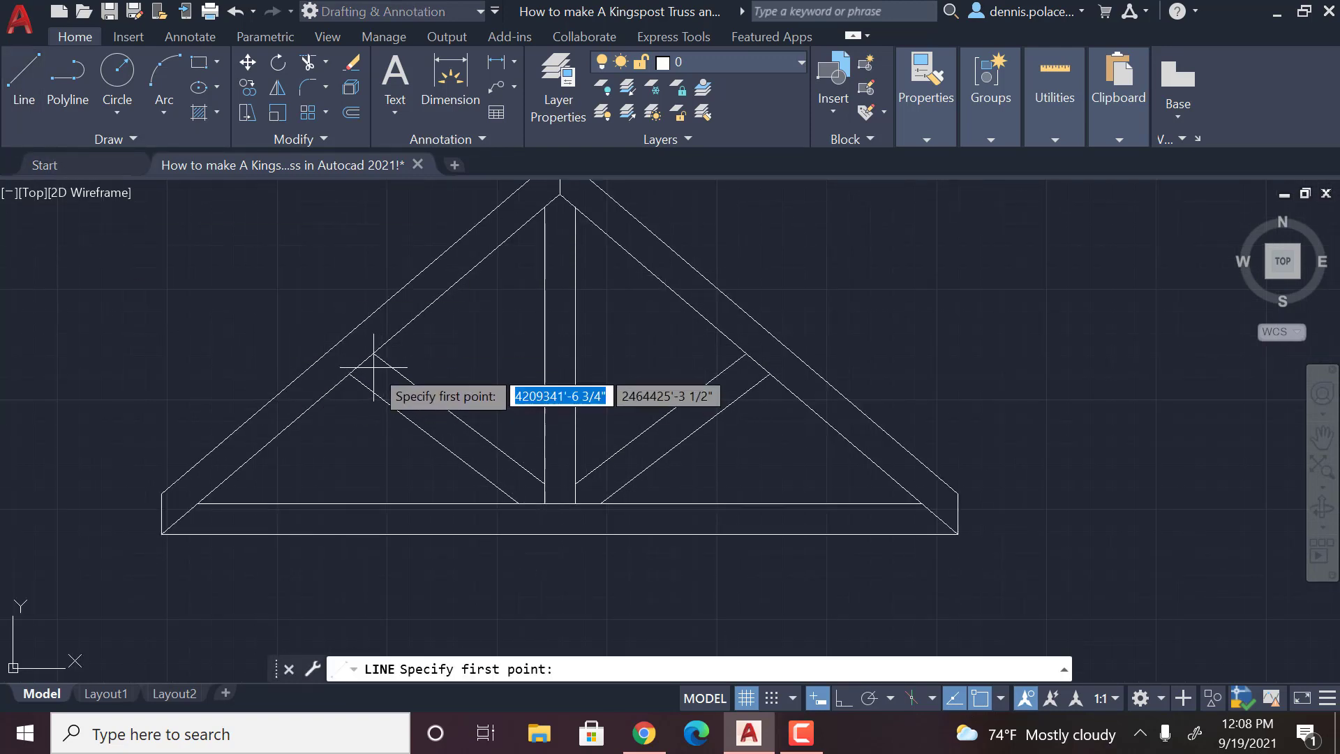
{"action": "scroll", "coordinate": [357, 365], "scroll_direction": "up", "scroll_amount": 3}
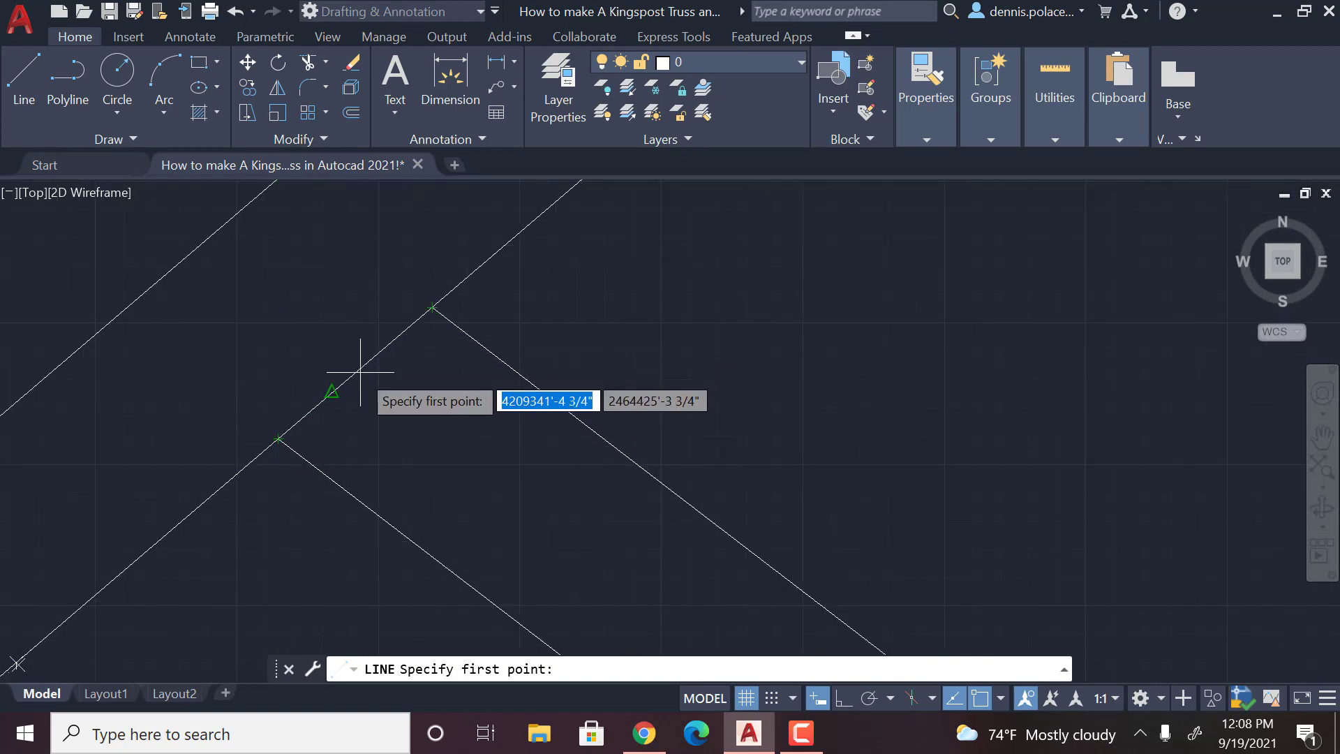
{"action": "scroll", "coordinate": [365, 357], "scroll_direction": "down", "scroll_amount": 5}
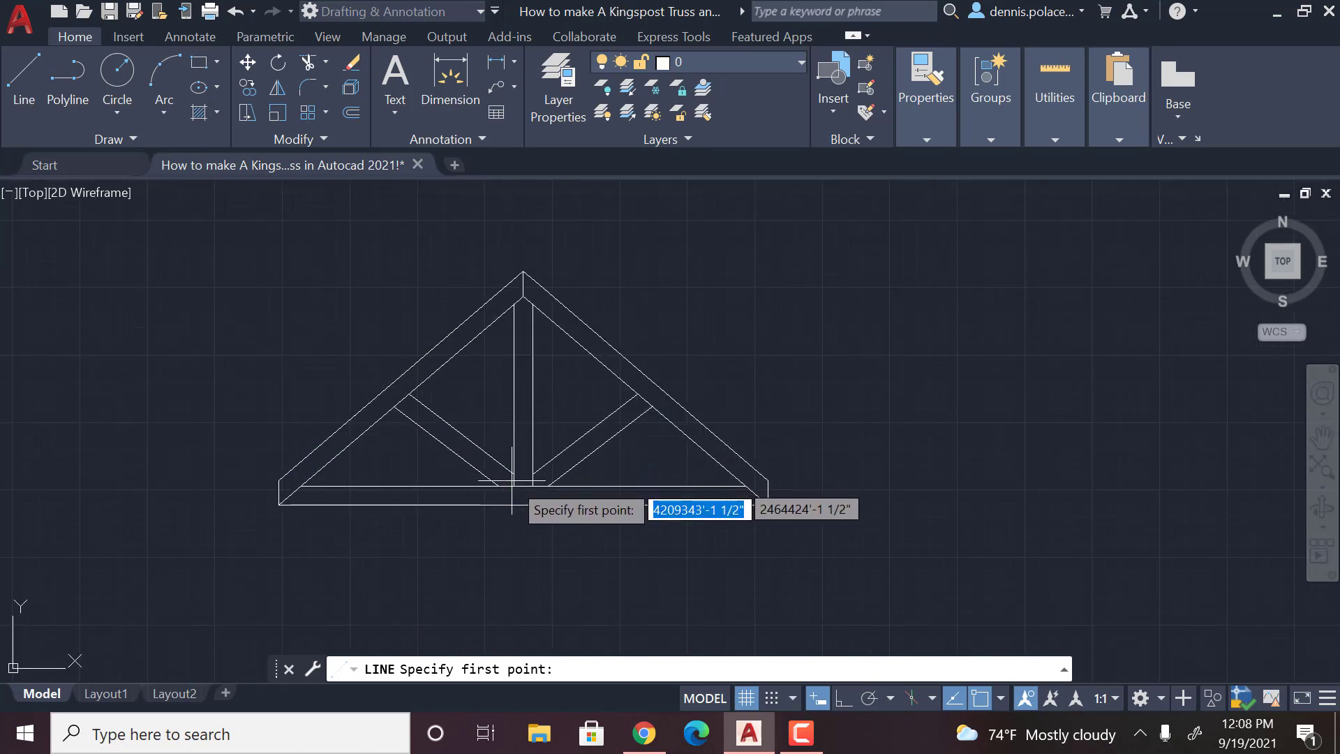
{"action": "scroll", "coordinate": [413, 406], "scroll_direction": "up", "scroll_amount": 4}
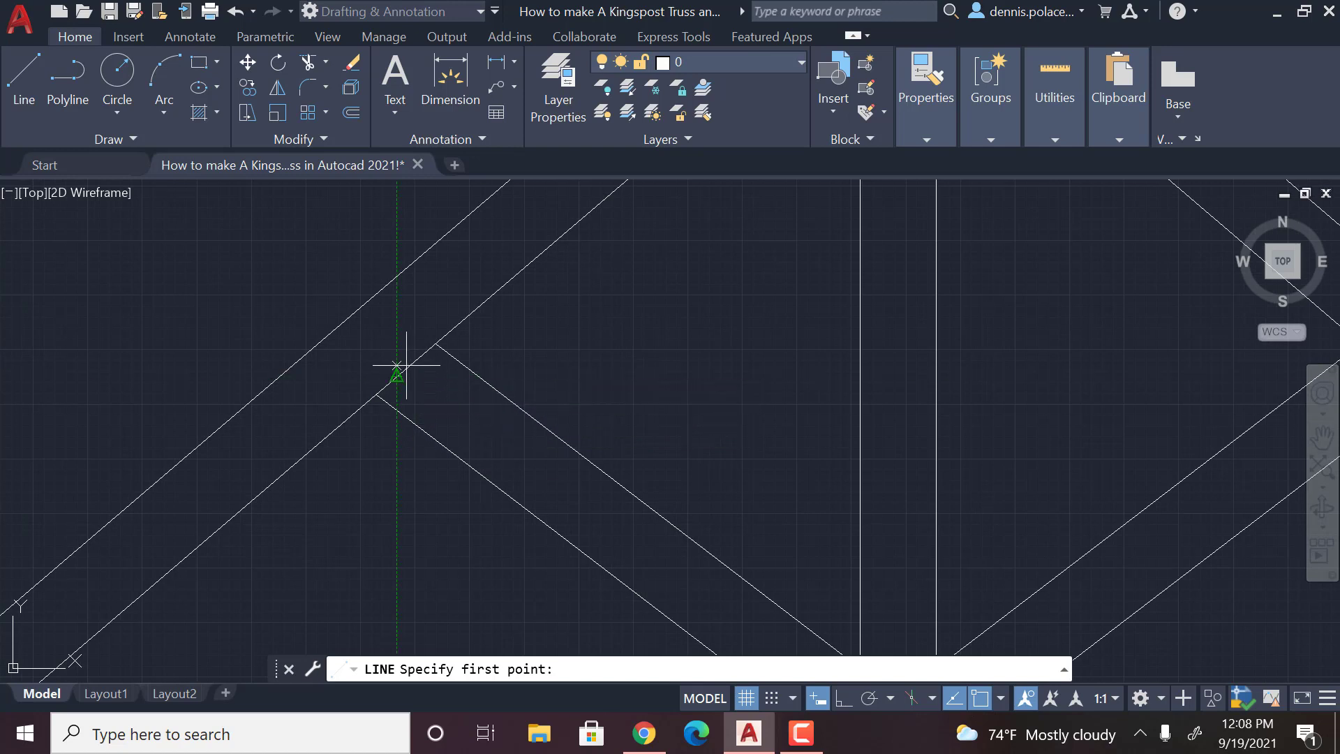
{"action": "scroll", "coordinate": [406, 365], "scroll_direction": "up", "scroll_amount": 3}
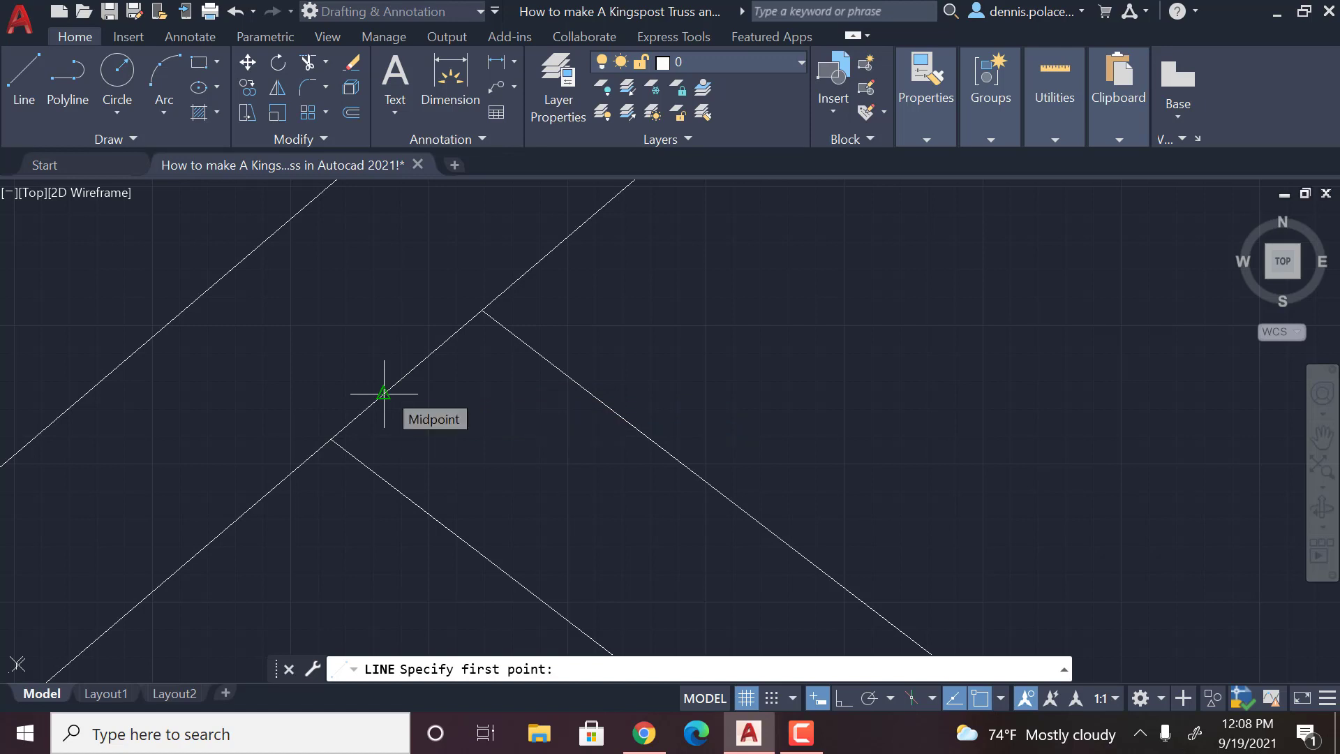
{"action": "left_click", "coordinate": [384, 393]}
{"action": "scroll", "coordinate": [387, 394], "scroll_direction": "down", "scroll_amount": 5}
{"action": "scroll", "coordinate": [386, 421], "scroll_direction": "up", "scroll_amount": 5}
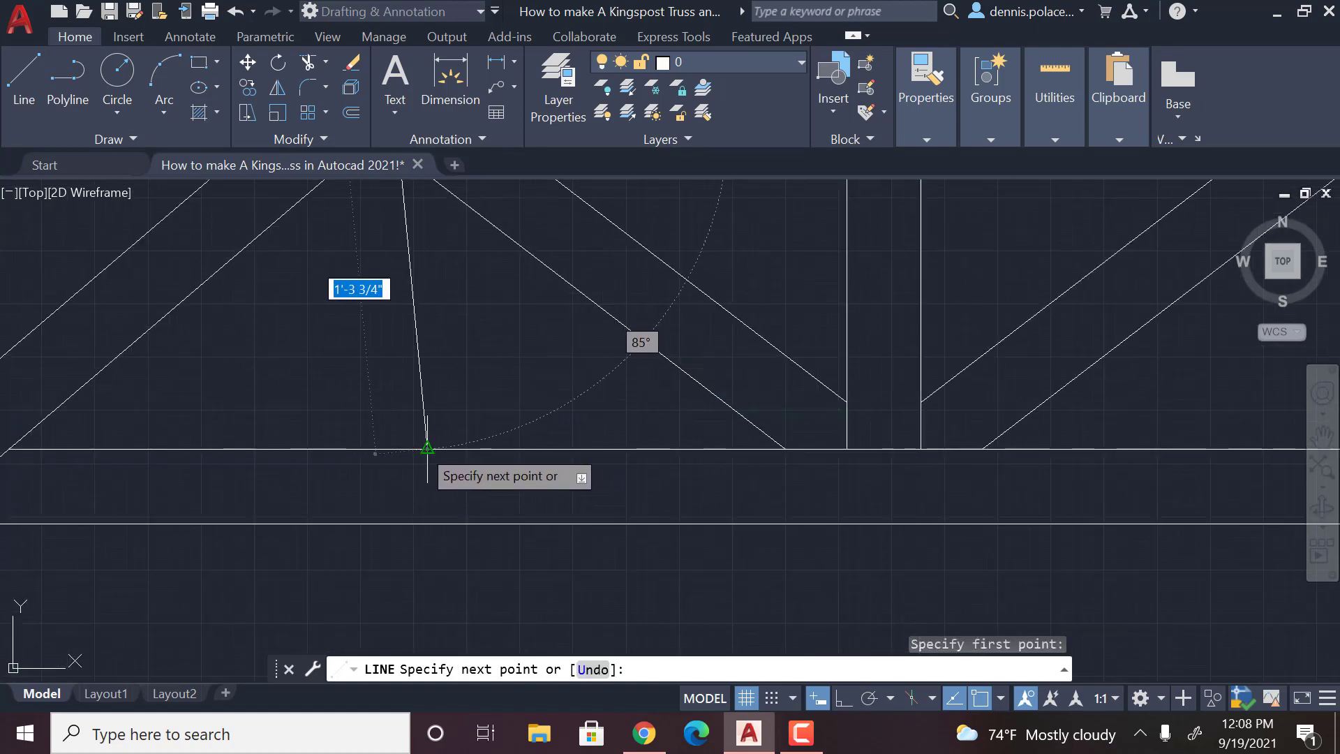
{"action": "scroll", "coordinate": [389, 391], "scroll_direction": "down", "scroll_amount": 5}
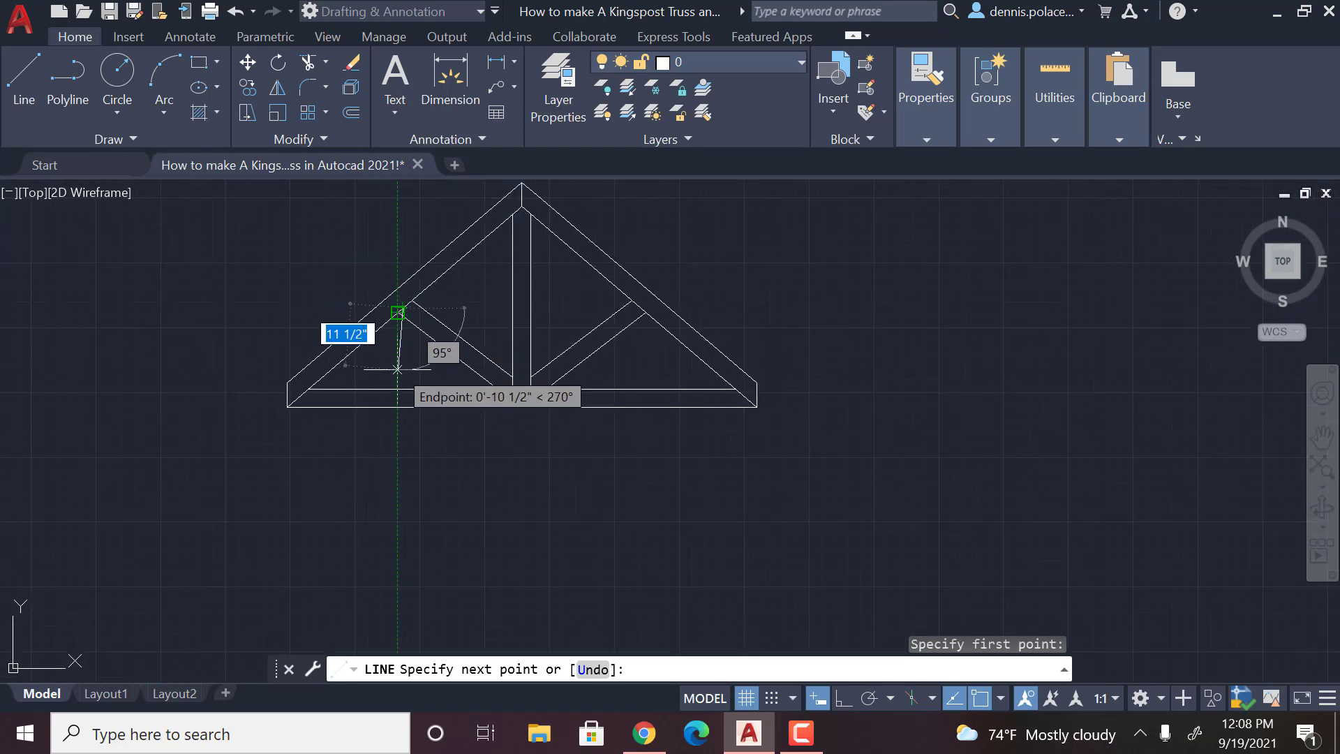
{"action": "left_click", "coordinate": [403, 388]}
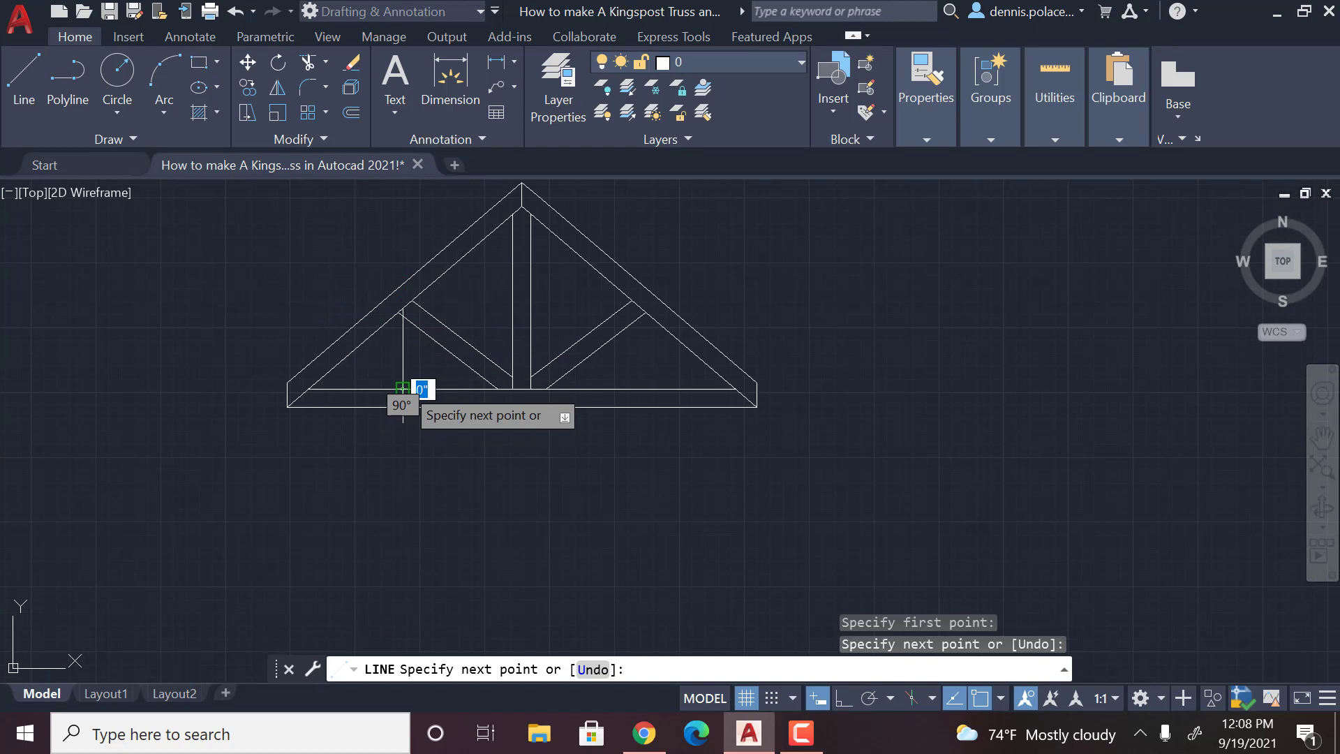
{"action": "key", "text": "Return"}
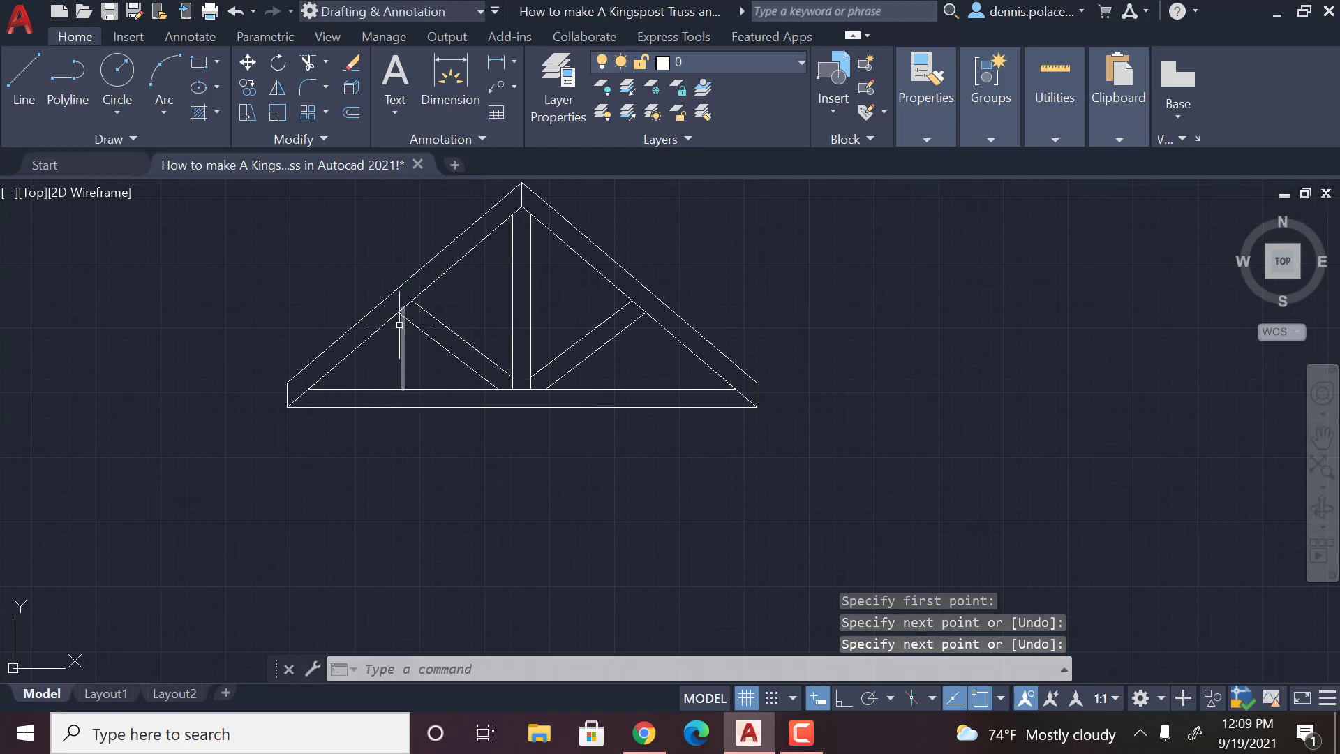
{"action": "left_click", "coordinate": [24, 77]}
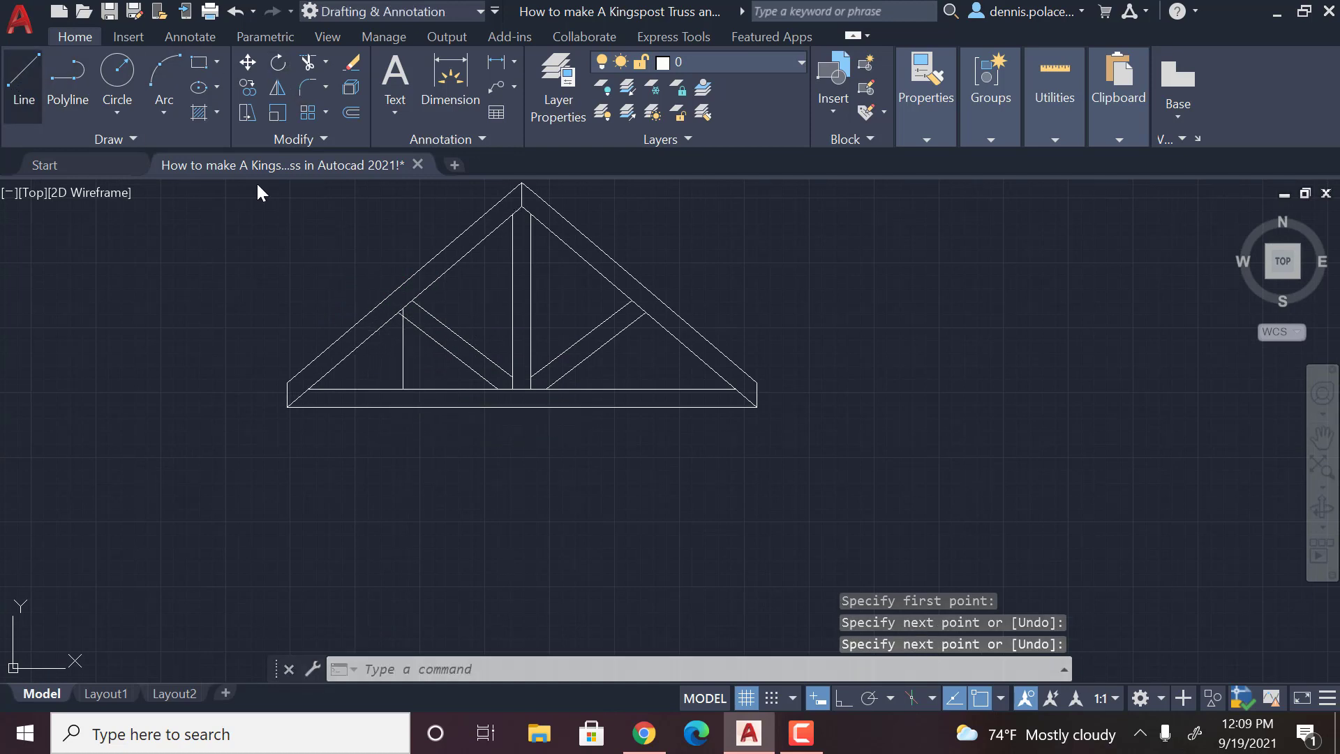
Draw a 2" vertical line upward from where the new web meets the left rafter
{"action": "scroll", "coordinate": [383, 288], "scroll_direction": "up", "scroll_amount": 8}
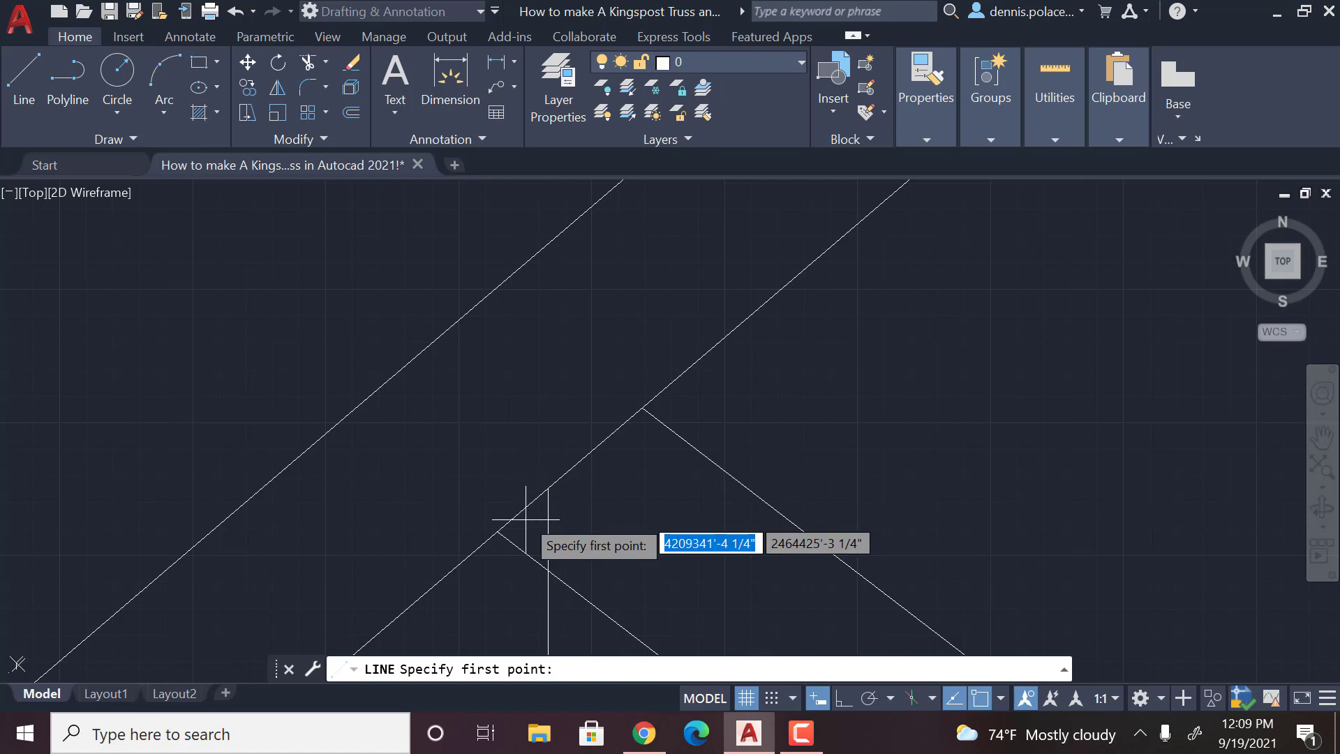
{"action": "left_click", "coordinate": [548, 487]}
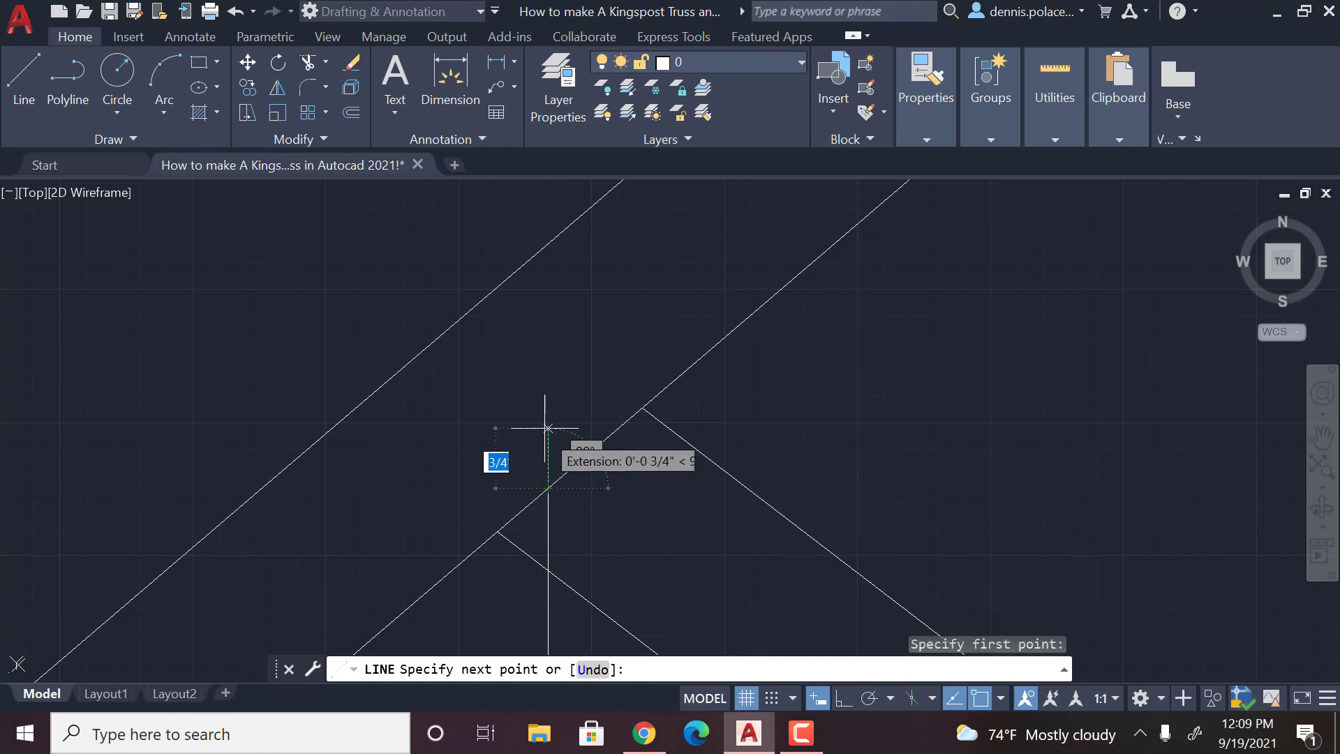
{"action": "left_click", "coordinate": [548, 376]}
{"action": "key", "text": "Return"}
{"action": "scroll", "coordinate": [428, 493], "scroll_direction": "down", "scroll_amount": 7}
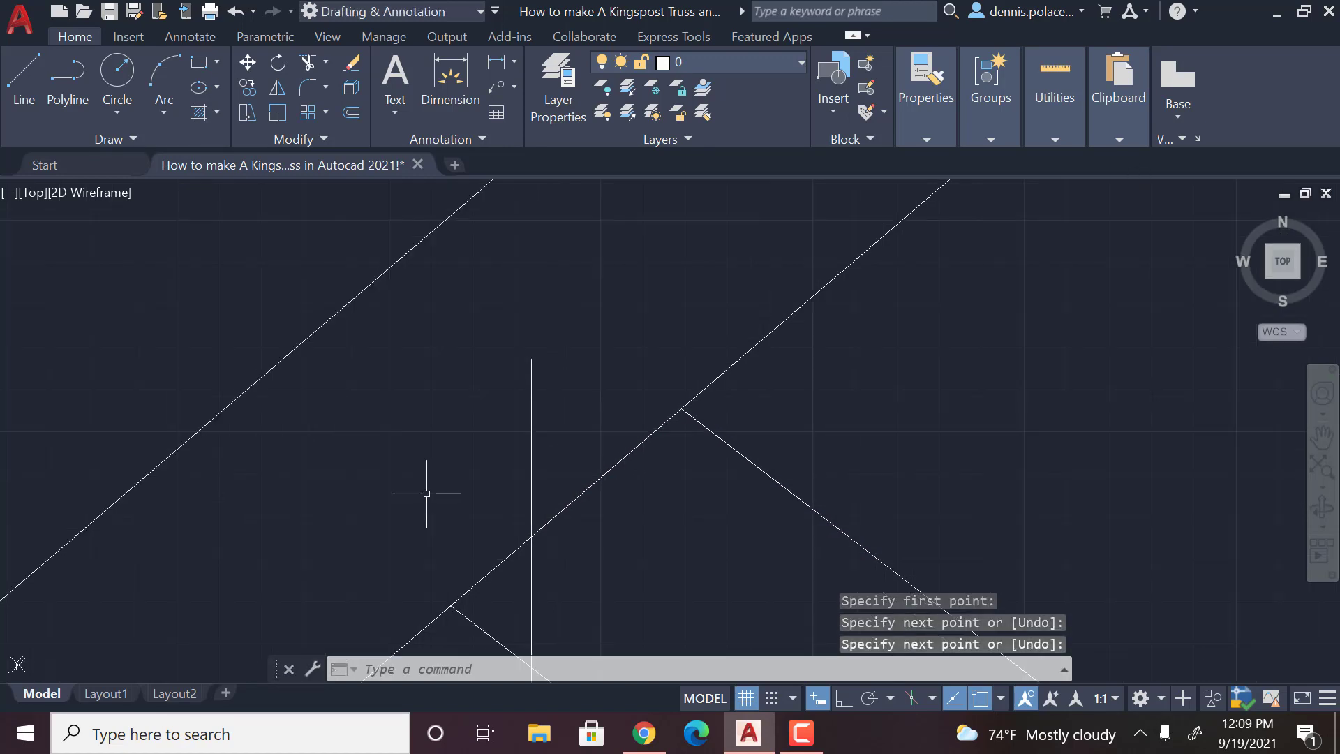
{"action": "scroll", "coordinate": [588, 407], "scroll_direction": "down", "scroll_amount": 2}
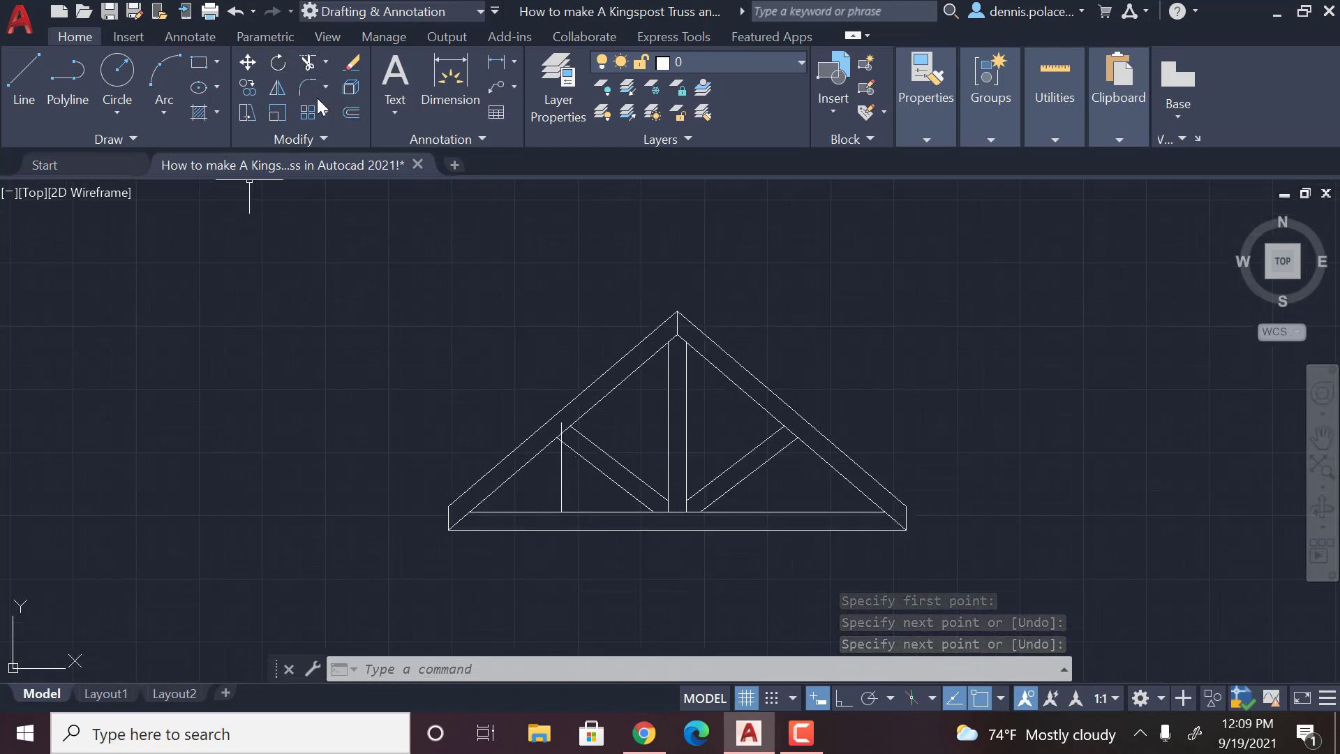
{"action": "left_click", "coordinate": [351, 113]}
Offset the left vertical web lines 1 3/4" to give the short web its thickness
{"action": "scroll", "coordinate": [552, 482], "scroll_direction": "up", "scroll_amount": 2}
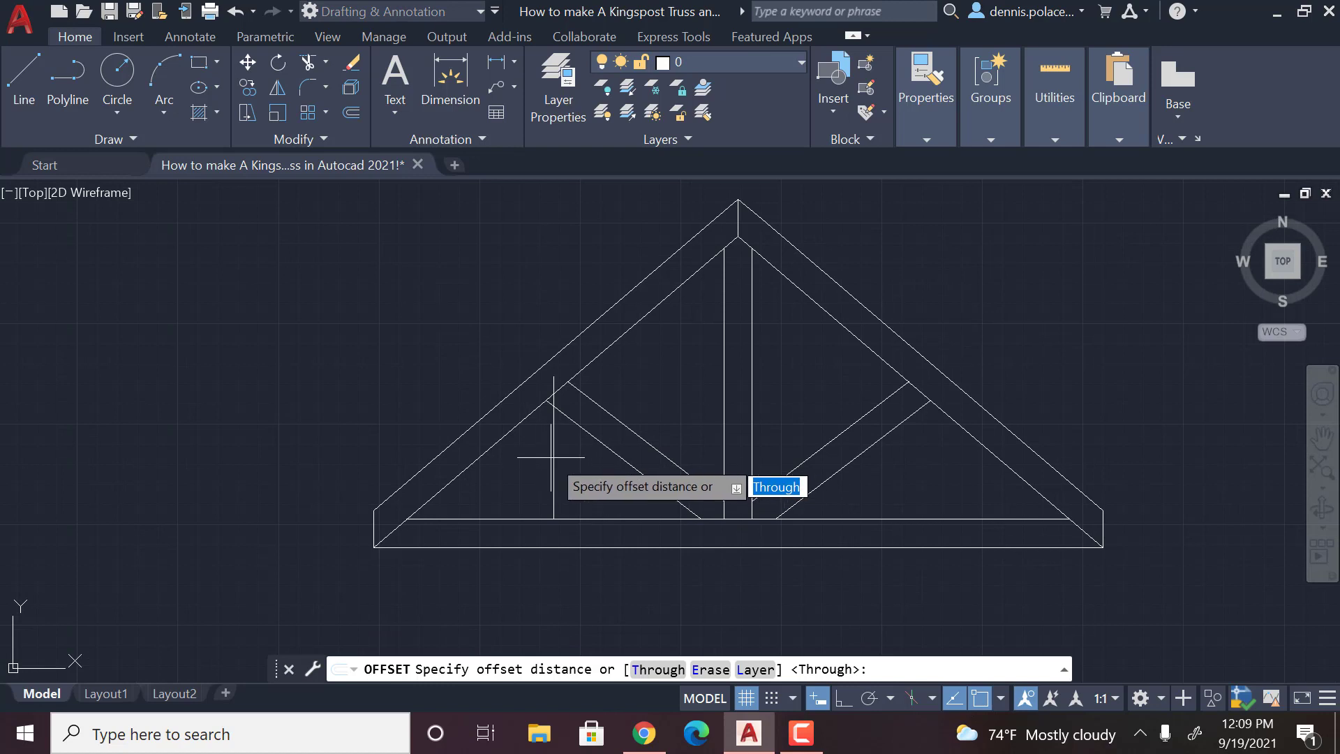
{"action": "left_click", "coordinate": [553, 456]}
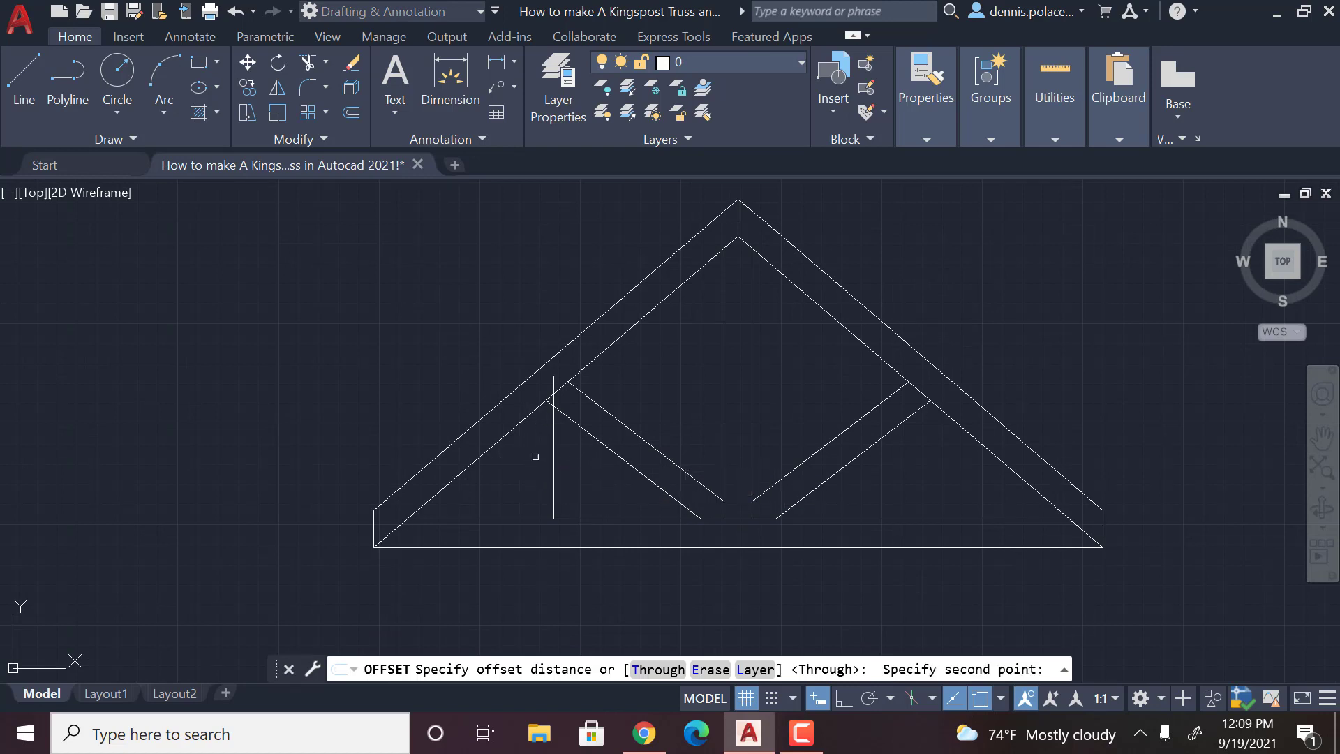
{"action": "key", "text": "Return"}
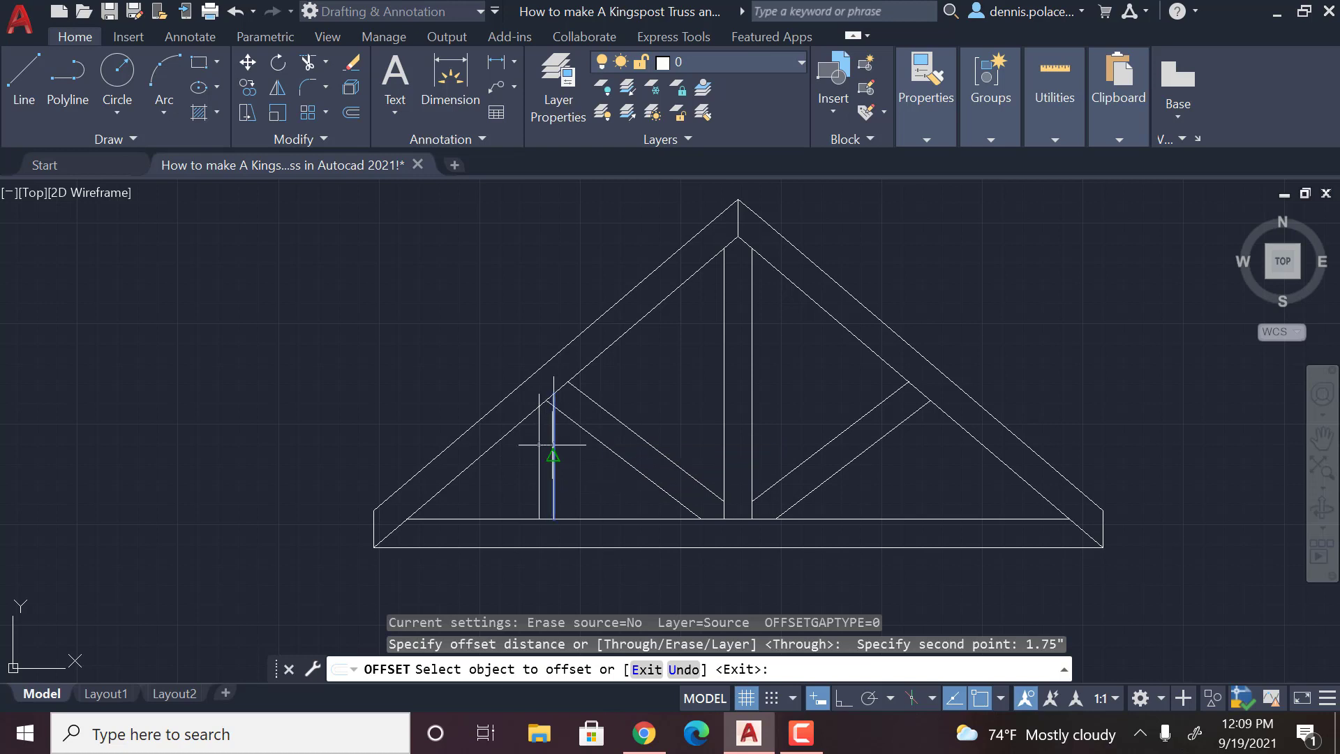
{"action": "left_click", "coordinate": [553, 444]}
{"action": "left_click", "coordinate": [560, 447]}
{"action": "left_click", "coordinate": [568, 450]}
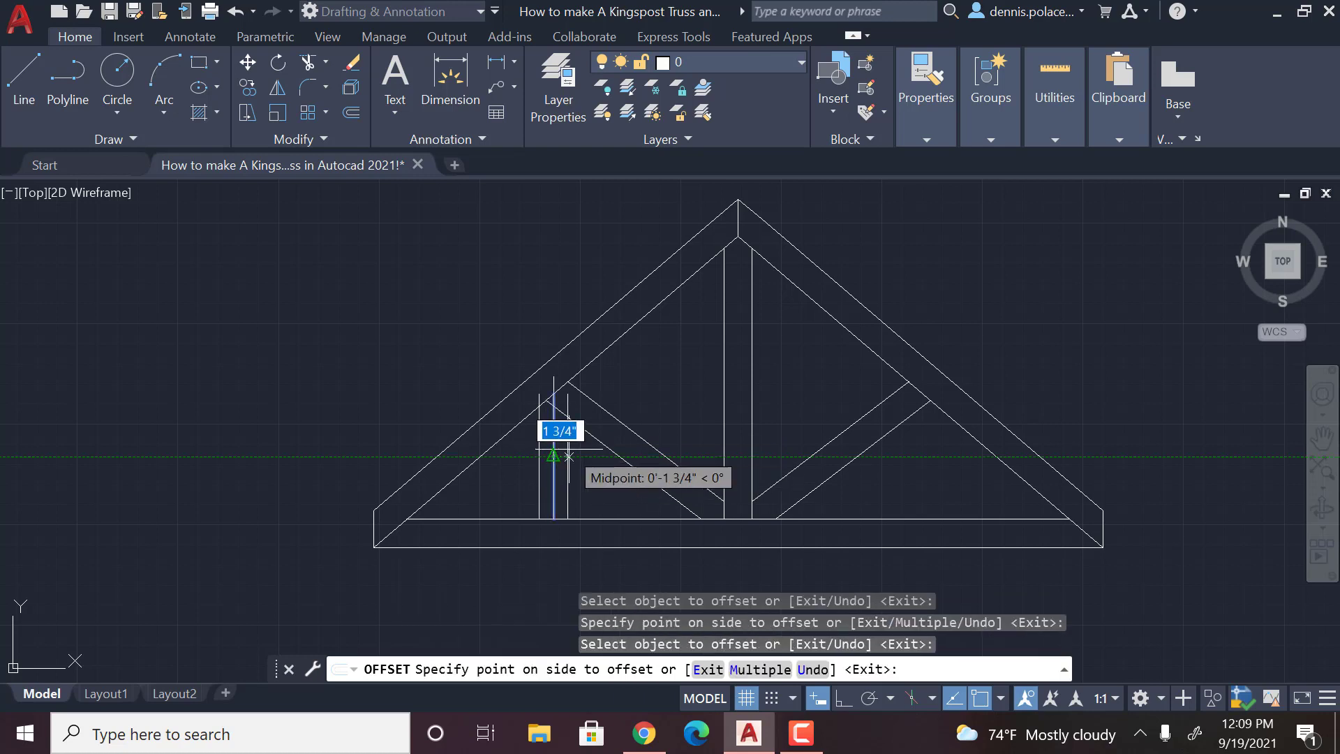
{"action": "left_click", "coordinate": [569, 455]}
{"action": "left_click", "coordinate": [554, 385]}
{"action": "left_click", "coordinate": [535, 383]}
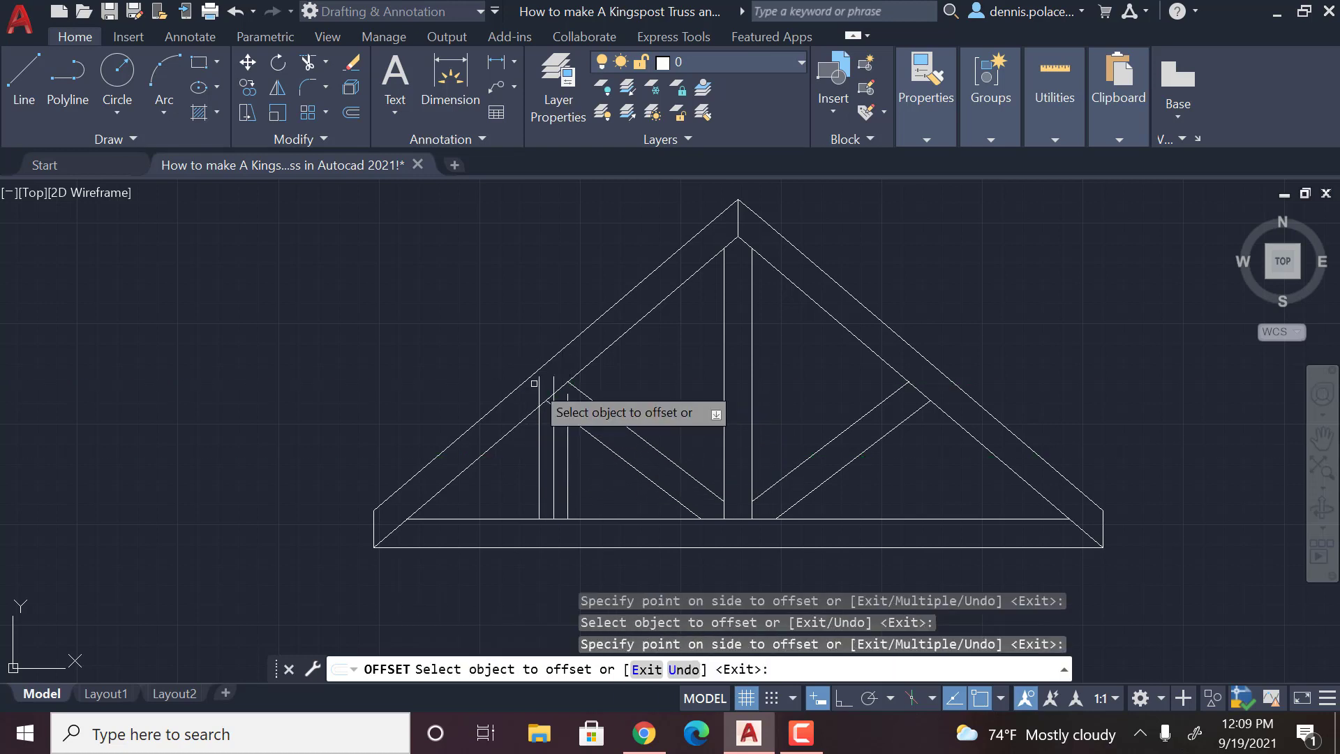
{"action": "left_click", "coordinate": [552, 382]}
{"action": "left_click", "coordinate": [538, 382]}
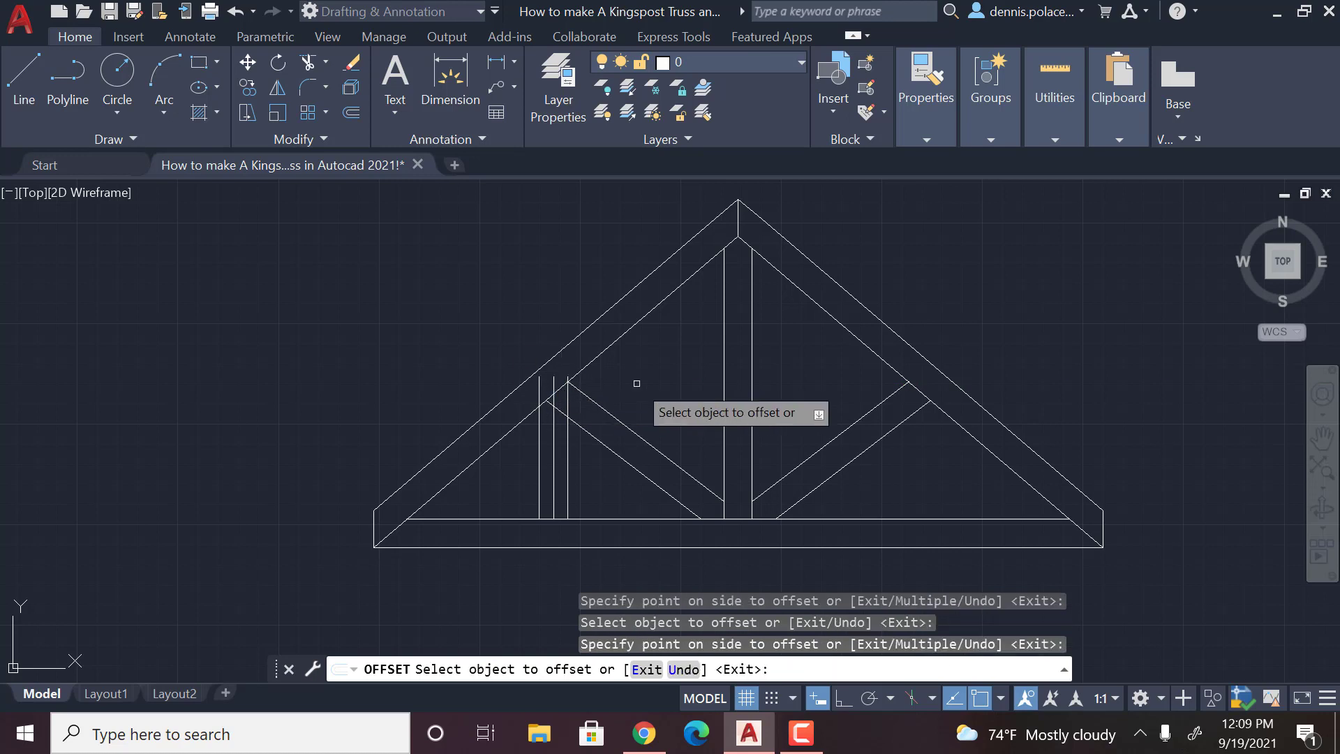
{"action": "key", "text": "Return"}
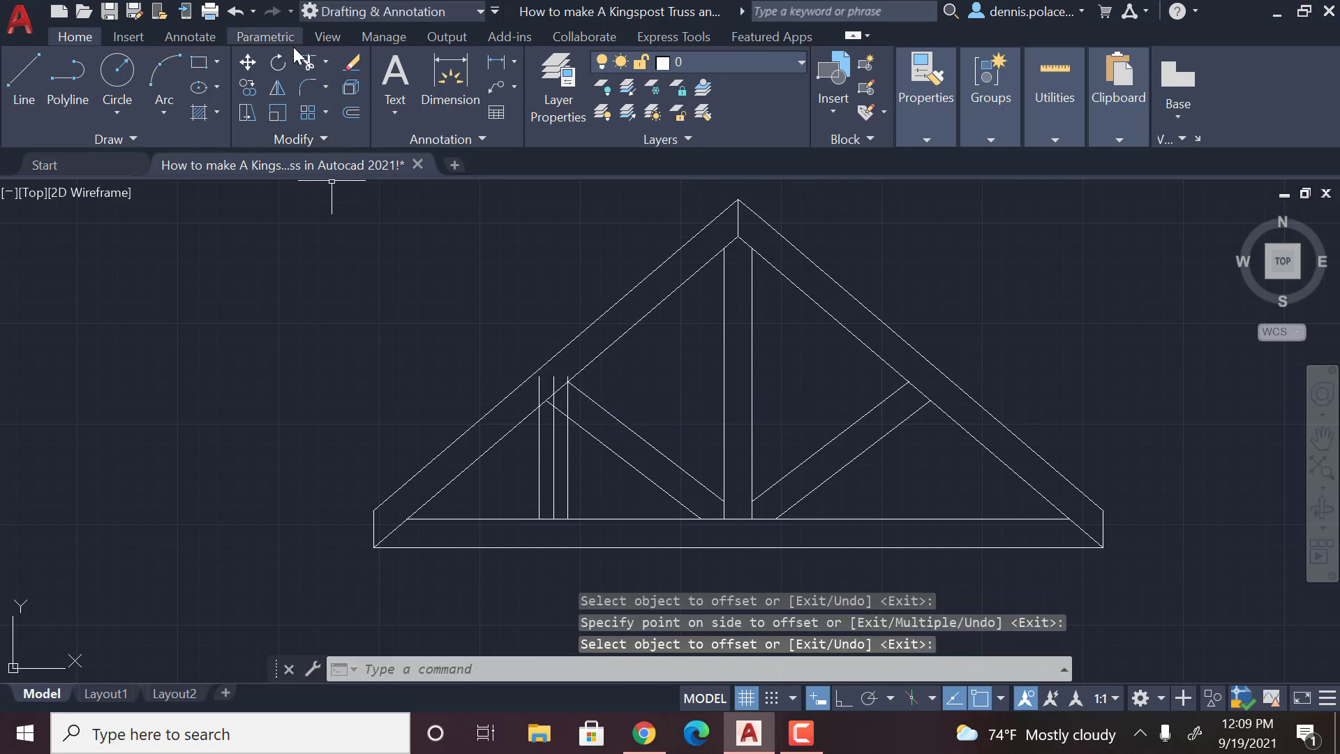
Trim the left web's excess segments between the diagonals and above the junctions
{"action": "left_click", "coordinate": [309, 62]}
{"action": "scroll", "coordinate": [558, 395], "scroll_direction": "up", "scroll_amount": 5}
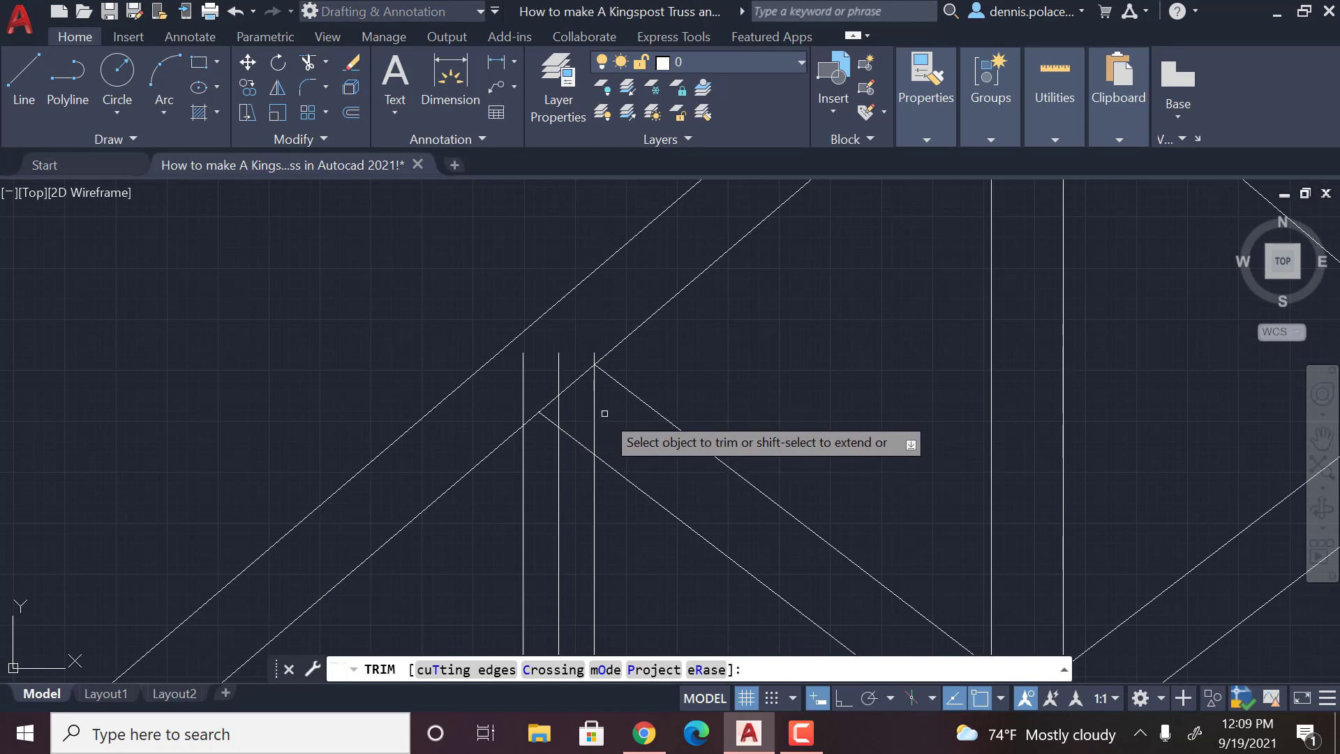
{"action": "left_click", "coordinate": [594, 410]}
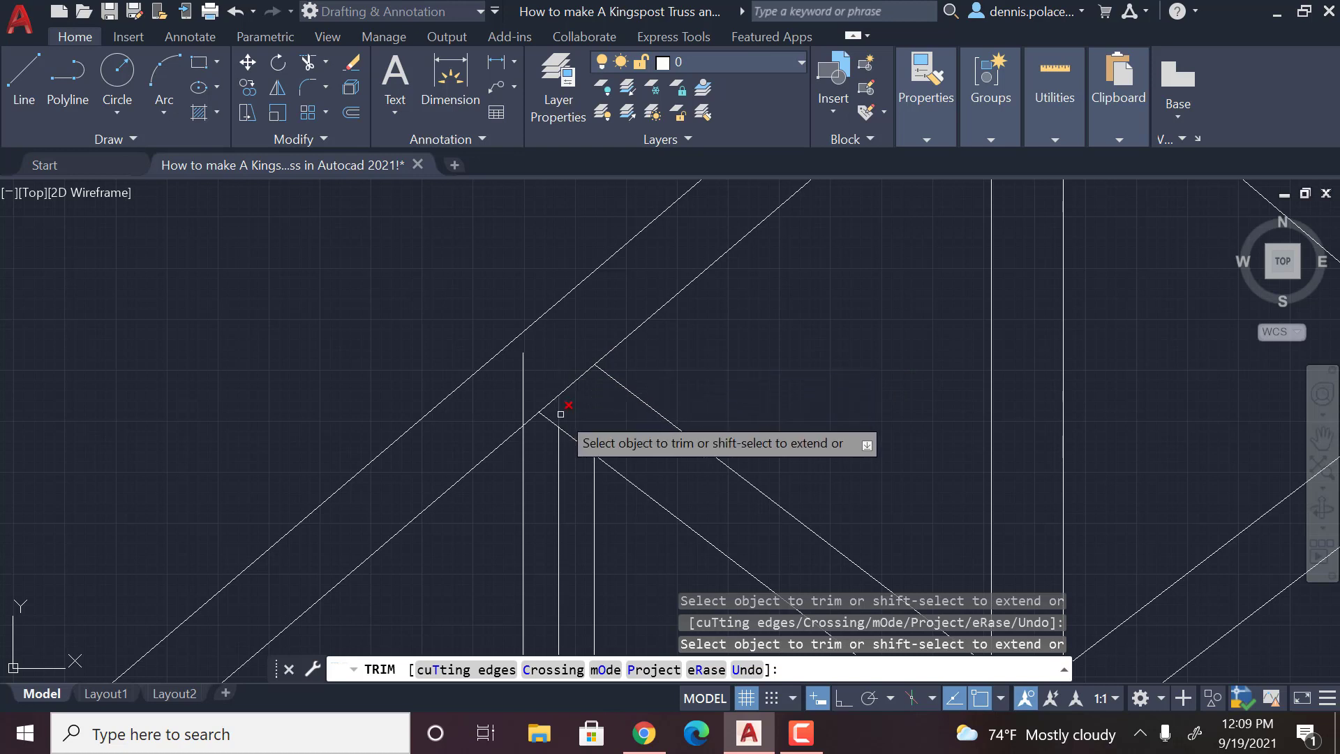
{"action": "left_click", "coordinate": [523, 379]}
{"action": "scroll", "coordinate": [527, 394], "scroll_direction": "down", "scroll_amount": 3}
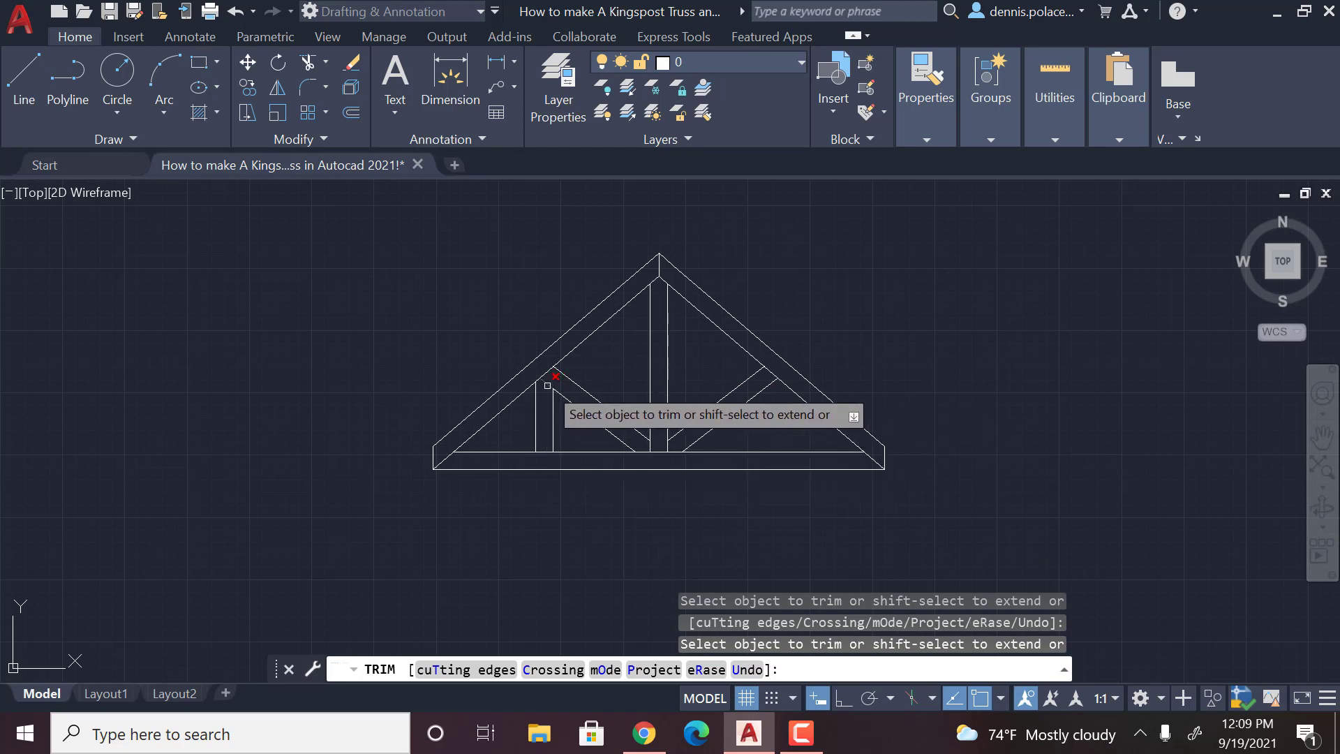
{"action": "left_click", "coordinate": [548, 385]}
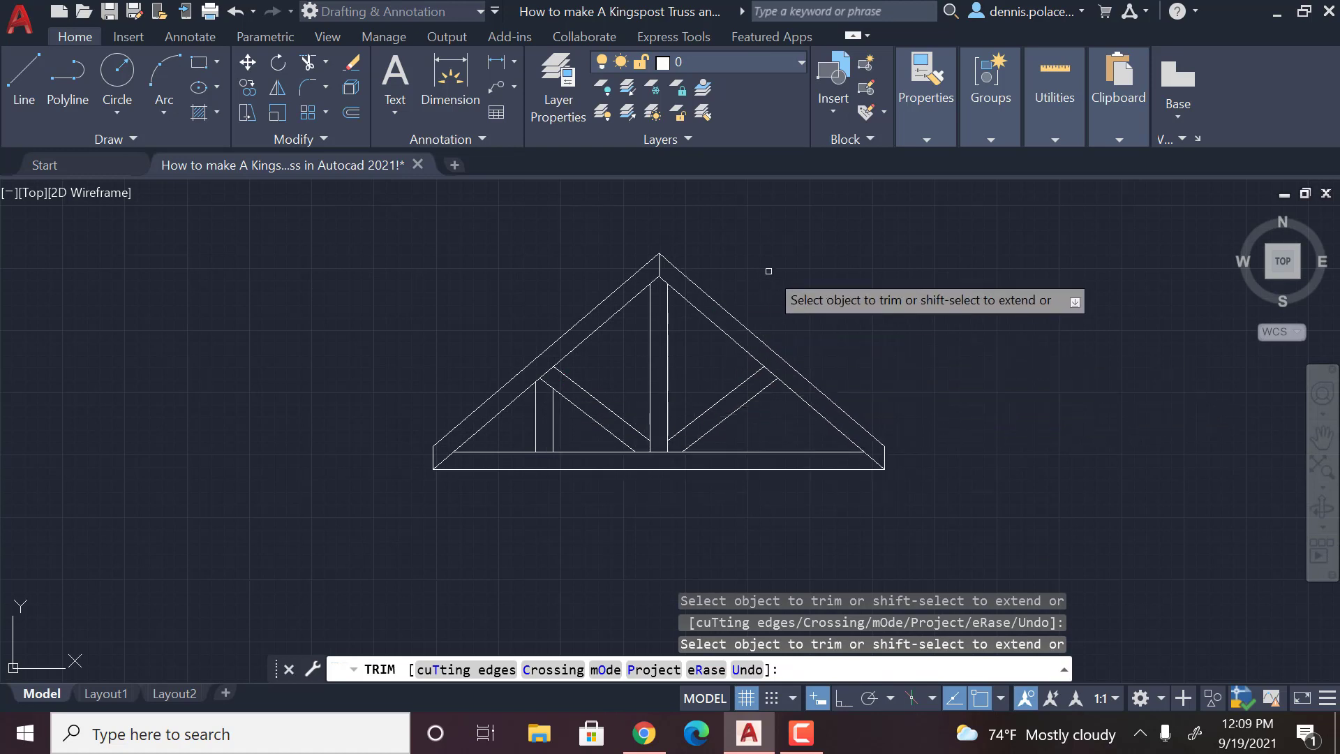
{"action": "scroll", "coordinate": [793, 320], "scroll_direction": "up", "scroll_amount": 2}
{"action": "key", "text": "Return"}
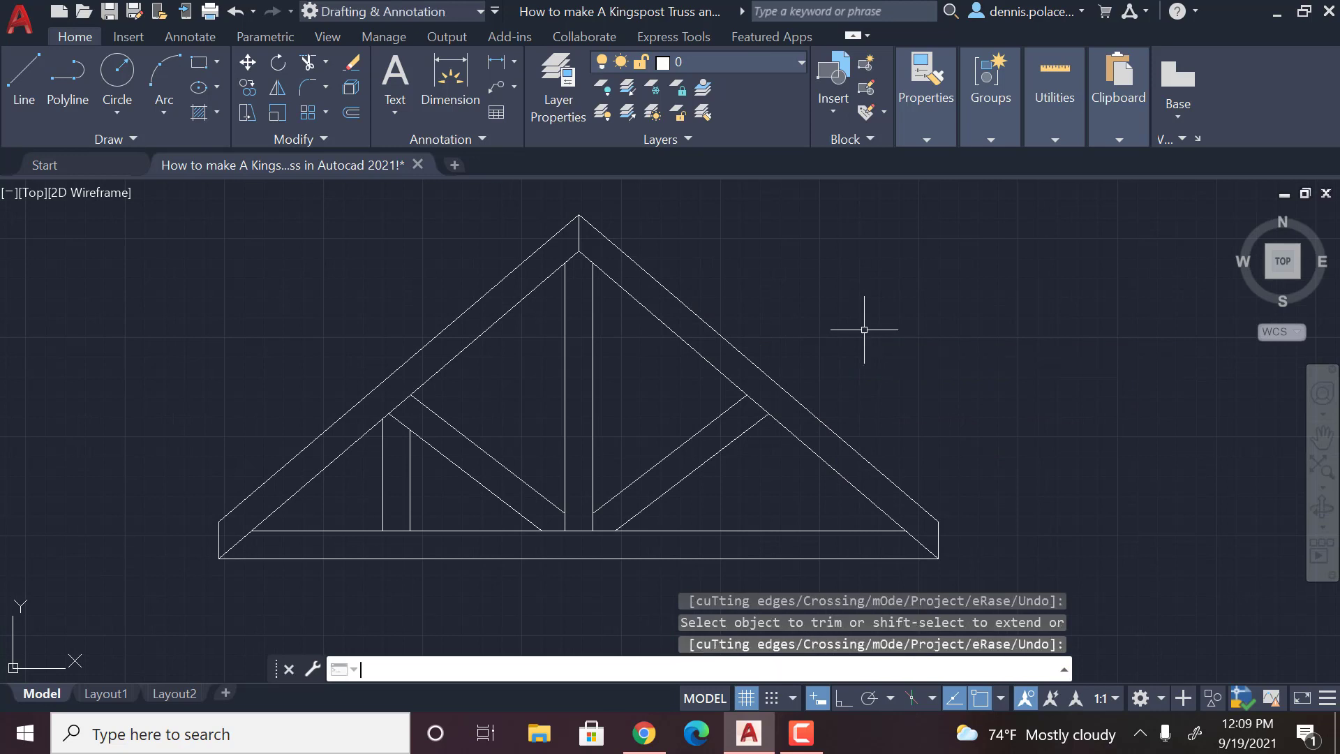
Draw a vertical centreline from the truss's inner apex straight down
{"action": "left_click", "coordinate": [13, 79]}
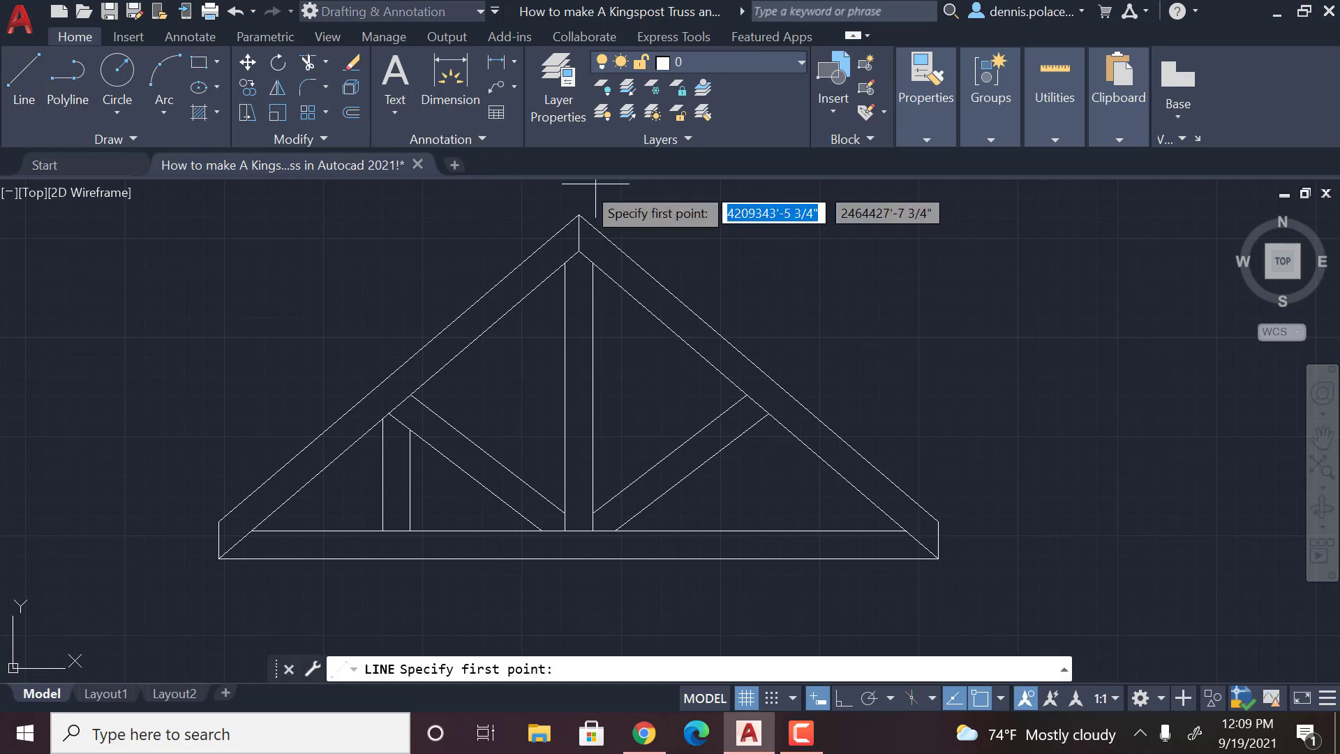
{"action": "left_click", "coordinate": [580, 244]}
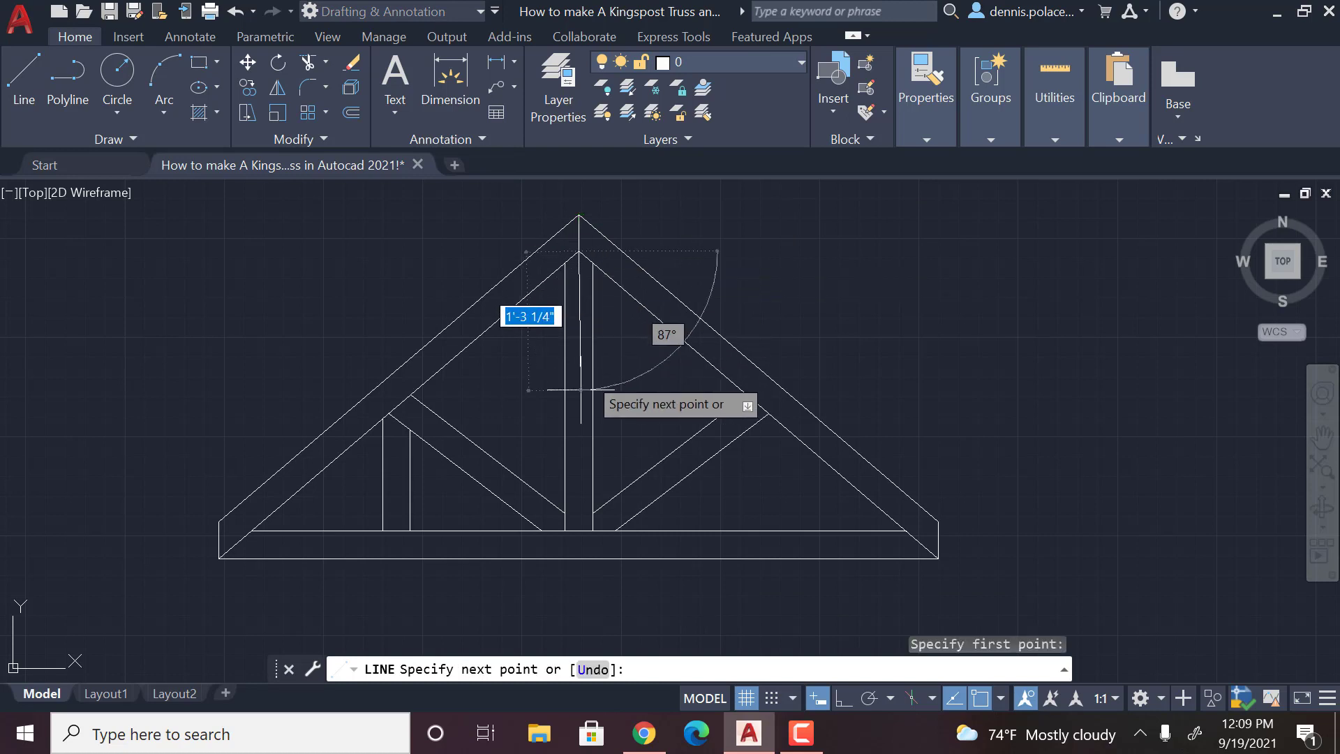
{"action": "left_click", "coordinate": [578, 559]}
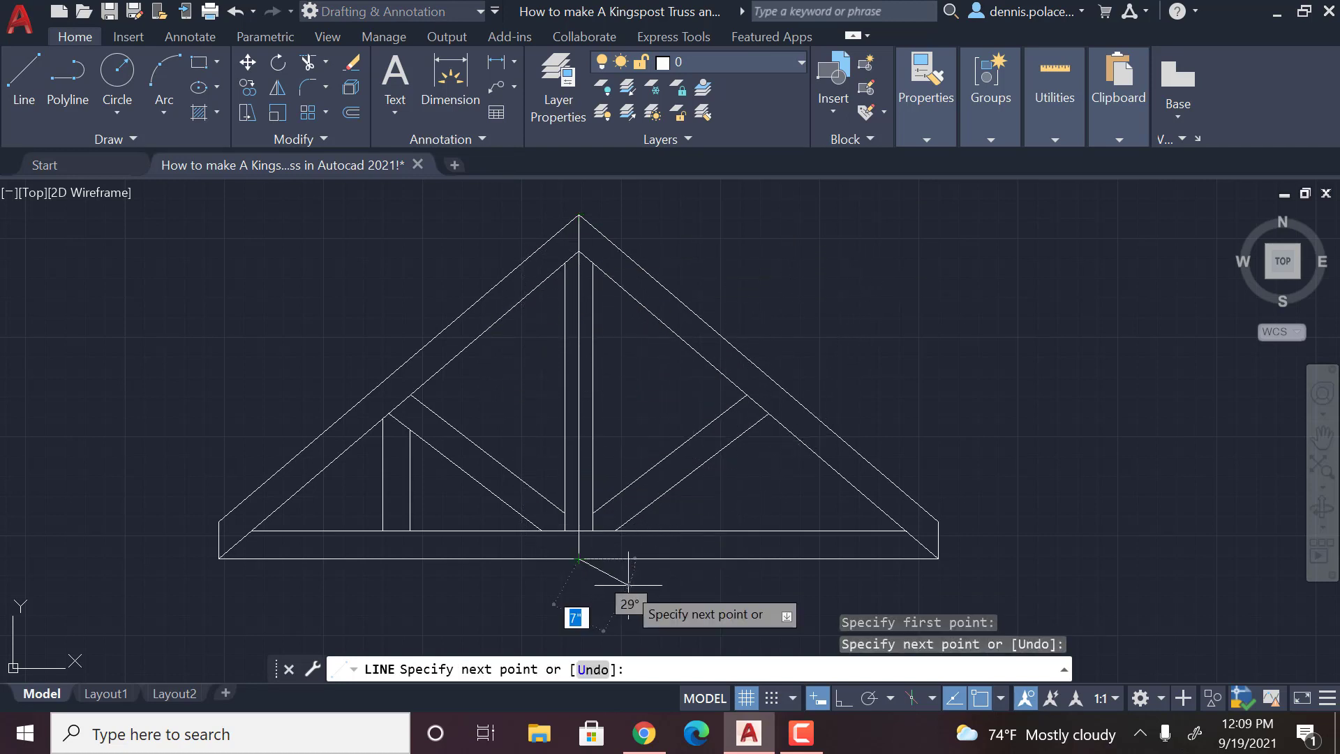
{"action": "key", "text": "Return"}
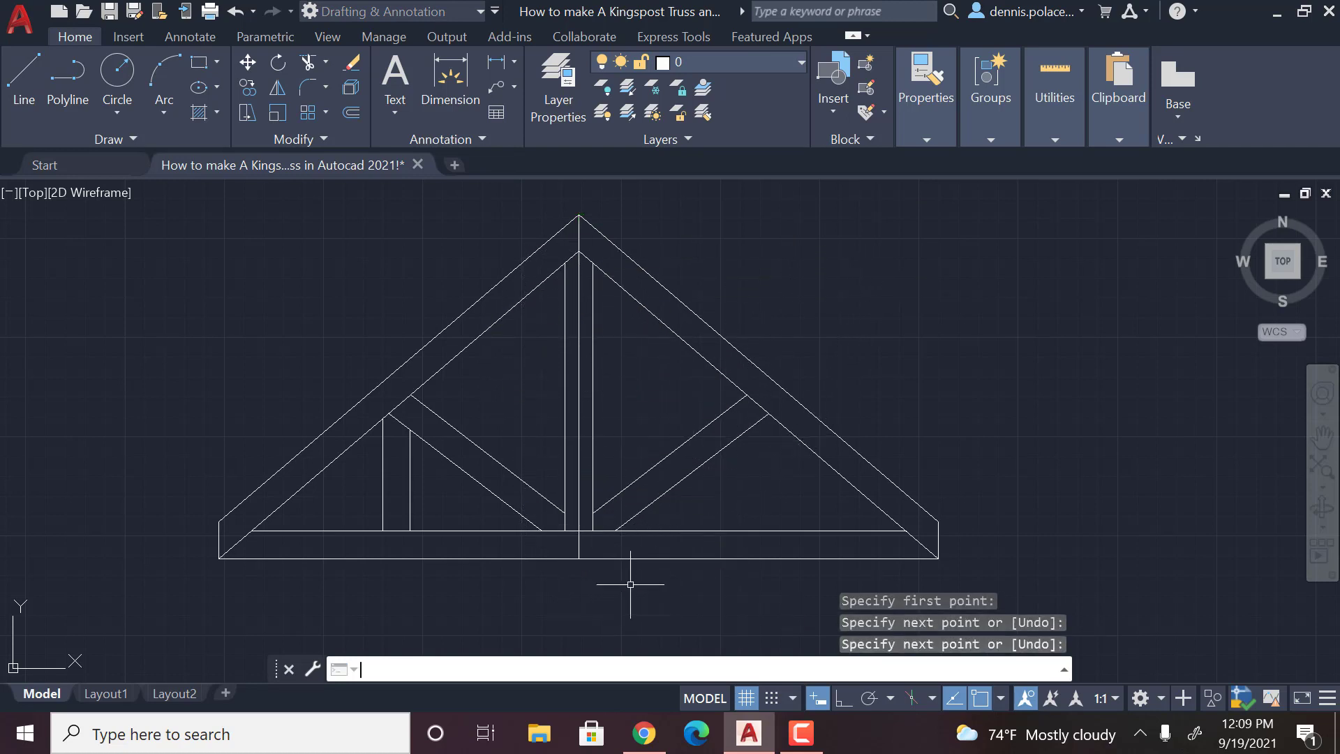
Trim away every chord, web and stub right of the centreline
{"action": "left_click", "coordinate": [310, 65]}
{"action": "left_click_drag", "start_coordinate": [759, 590], "coordinate": [751, 356]}
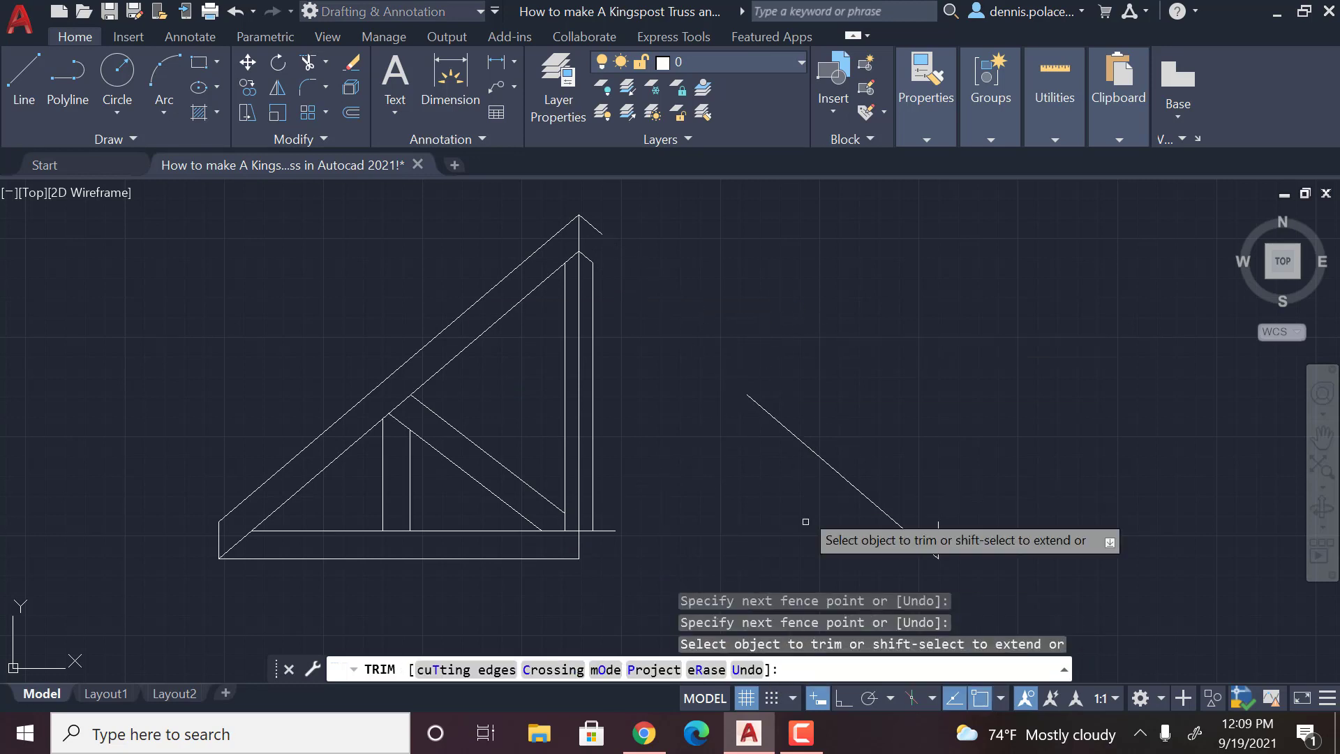
{"action": "mouse_move", "coordinate": [848, 488]}
{"action": "left_mouse_down"}
{"action": "mouse_move", "coordinate": [882, 488]}
{"action": "mouse_move", "coordinate": [963, 541]}
{"action": "left_mouse_up"}
{"action": "mouse_move", "coordinate": [606, 553]}
{"action": "left_mouse_down"}
{"action": "mouse_move", "coordinate": [608, 508]}
{"action": "mouse_move", "coordinate": [604, 537]}
{"action": "mouse_move", "coordinate": [592, 482]}
{"action": "left_mouse_up"}
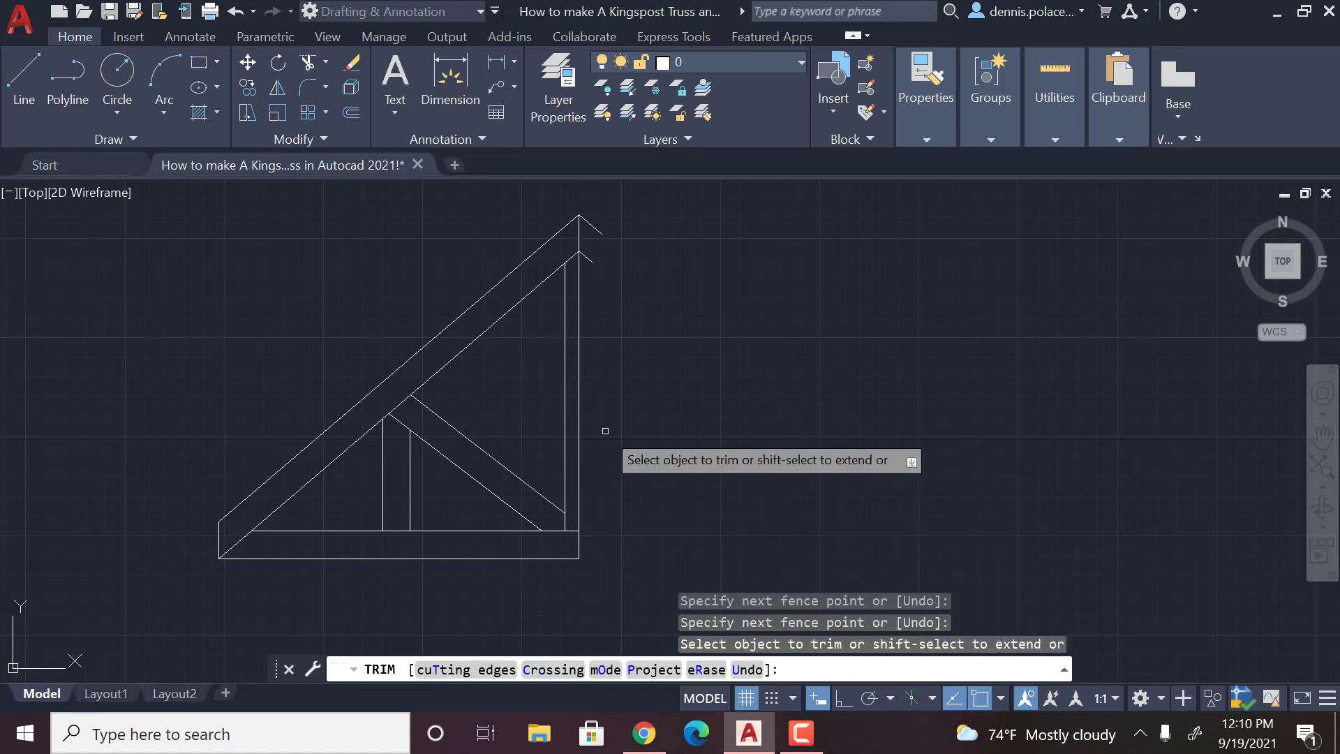
{"action": "left_click", "coordinate": [602, 229]}
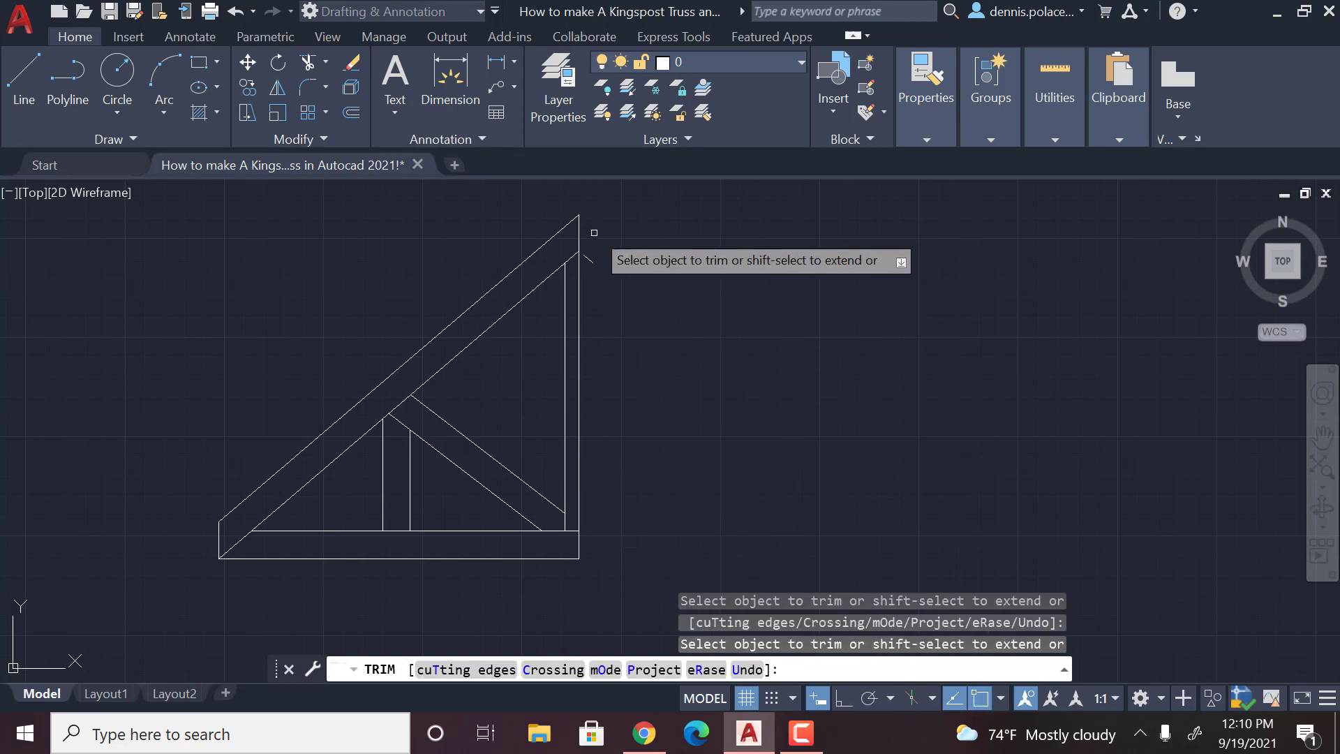
{"action": "left_click", "coordinate": [589, 261]}
{"action": "left_click_drag", "start_coordinate": [589, 326], "coordinate": [567, 368]}
{"action": "left_click_drag", "start_coordinate": [586, 216], "coordinate": [570, 241]}
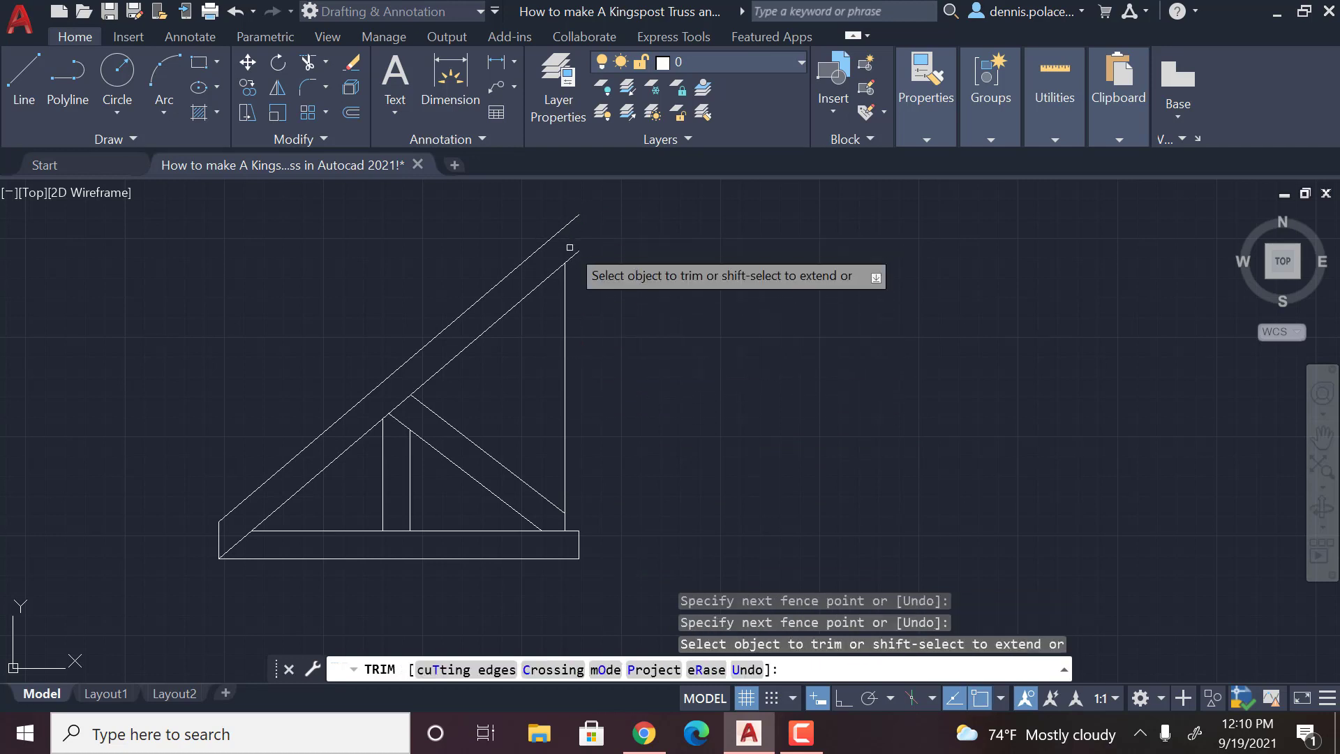
{"action": "mouse_move", "coordinate": [573, 534]}
{"action": "left_mouse_down"}
{"action": "mouse_move", "coordinate": [565, 542]}
{"action": "mouse_move", "coordinate": [593, 541]}
{"action": "left_mouse_up"}
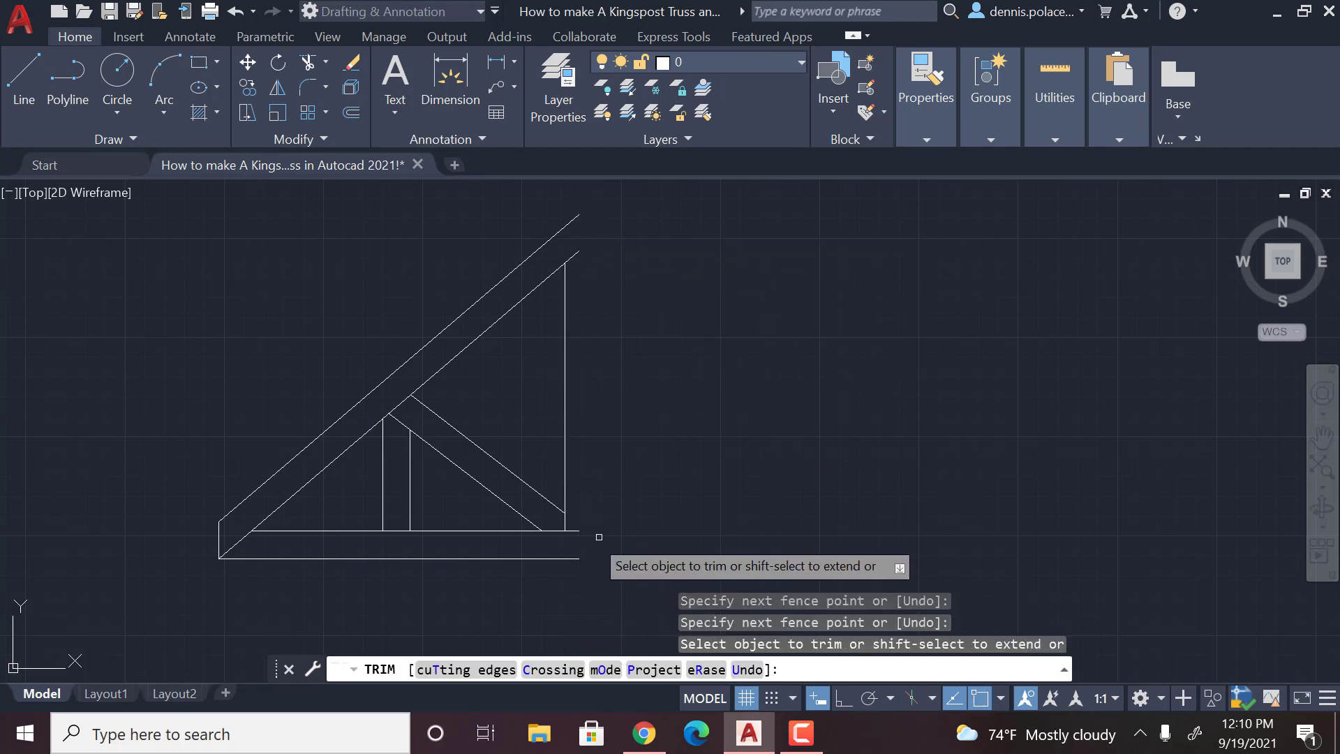
{"action": "key", "text": "Return"}
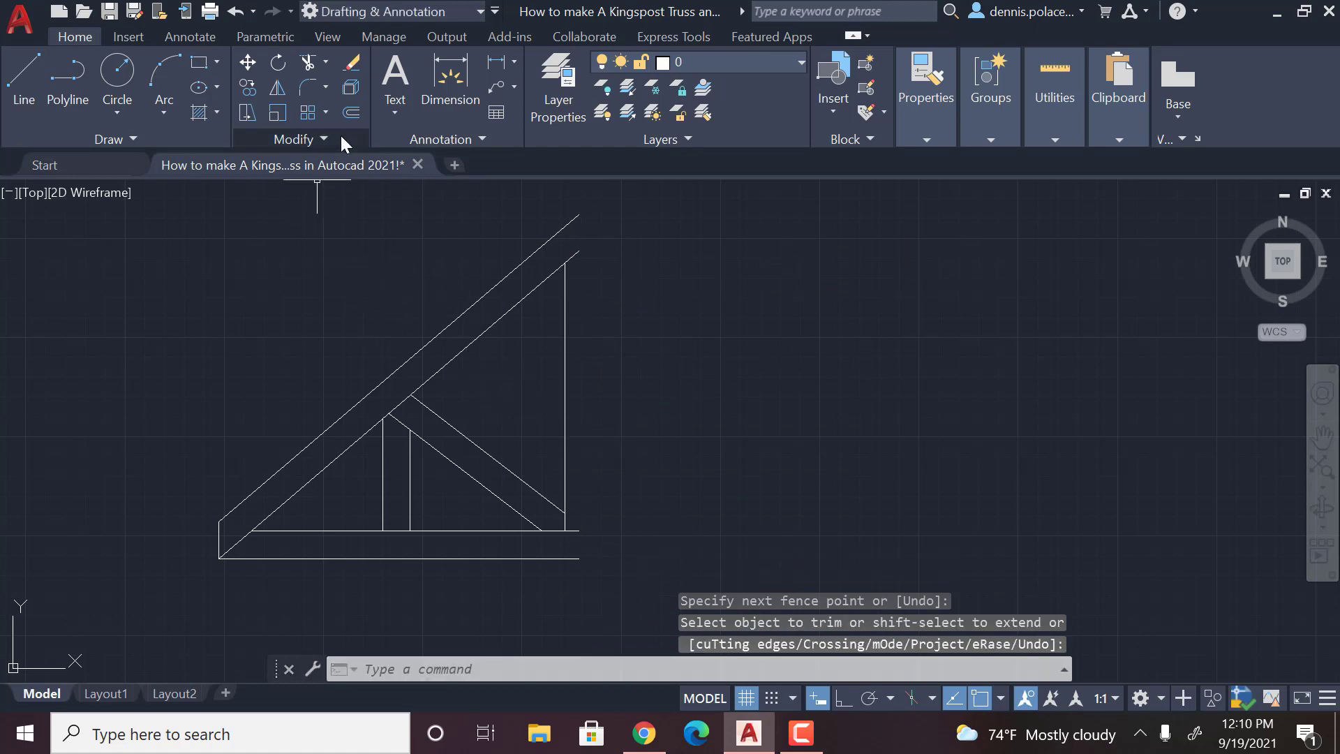
Mirror the 13-object left half across the apex-to-bottom centreline, keeping the source
{"action": "left_click", "coordinate": [271, 91]}
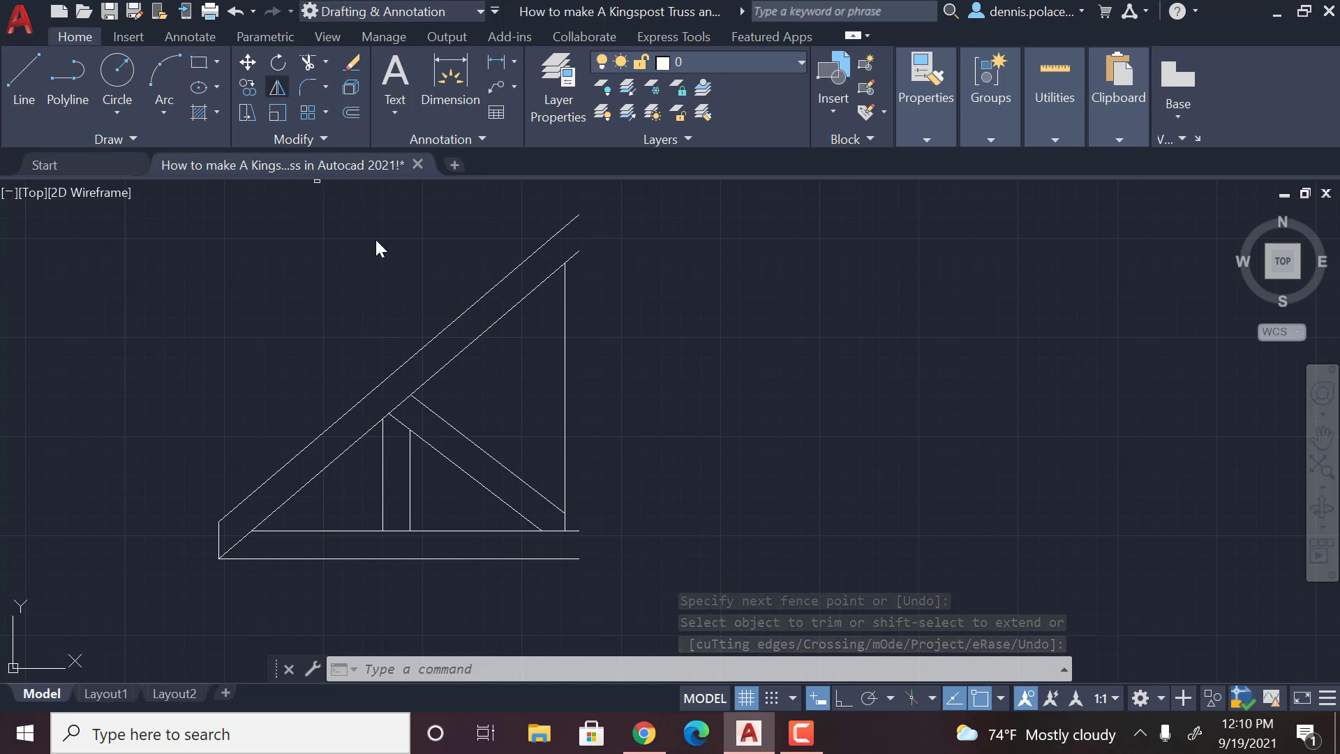
{"action": "left_click", "coordinate": [641, 597]}
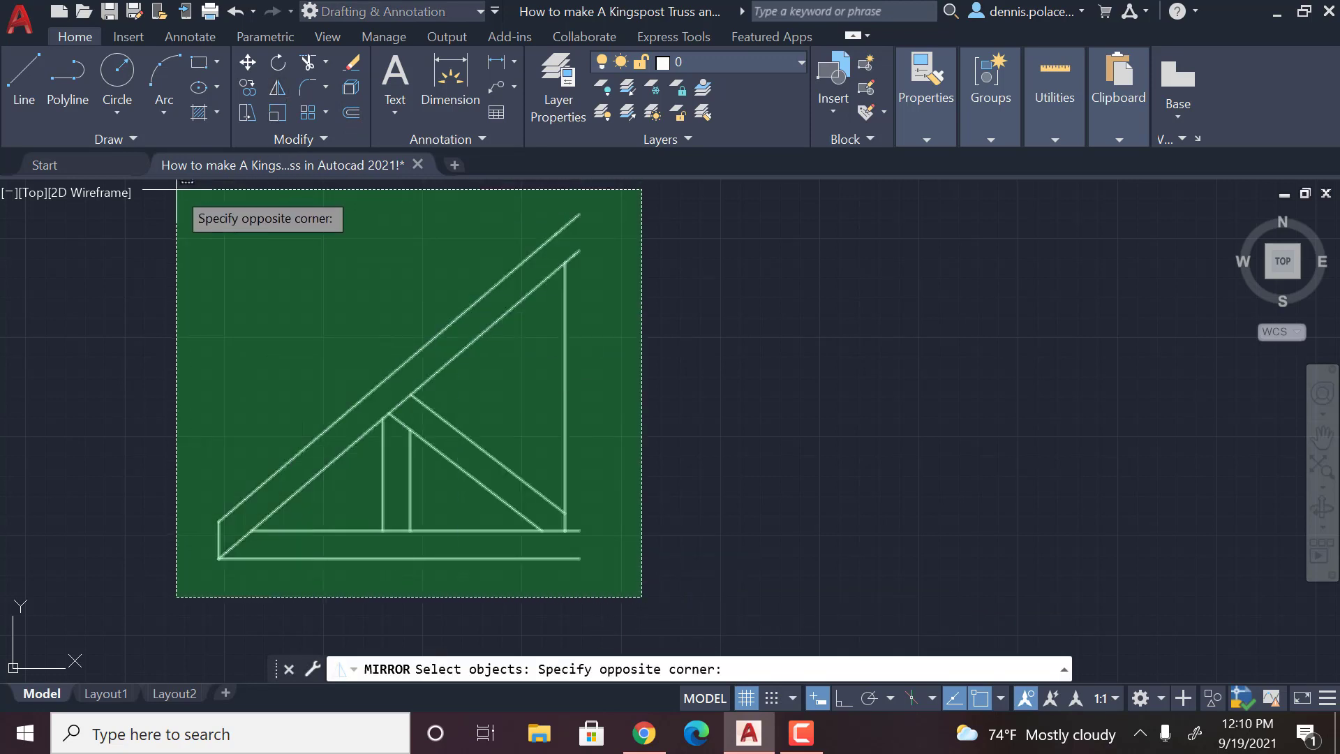
{"action": "left_click", "coordinate": [200, 196]}
{"action": "key", "text": "Return"}
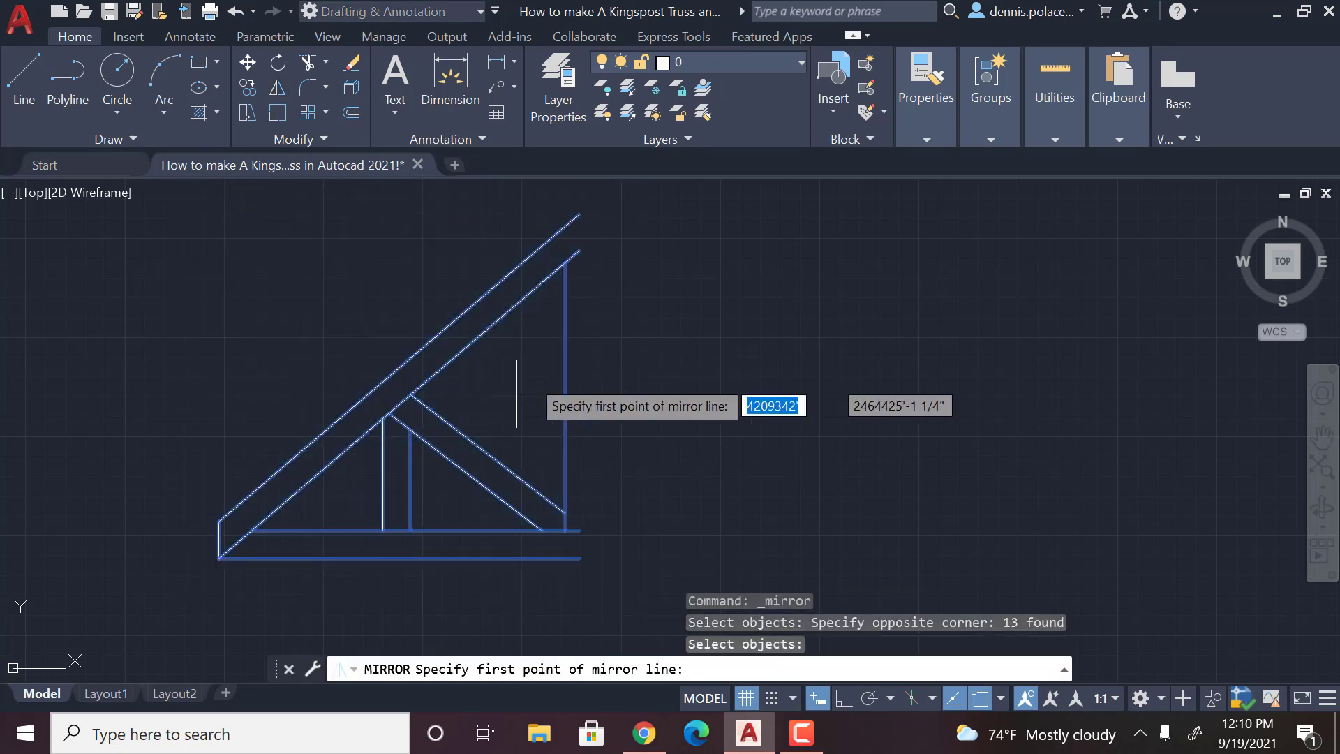
{"action": "left_click", "coordinate": [578, 215]}
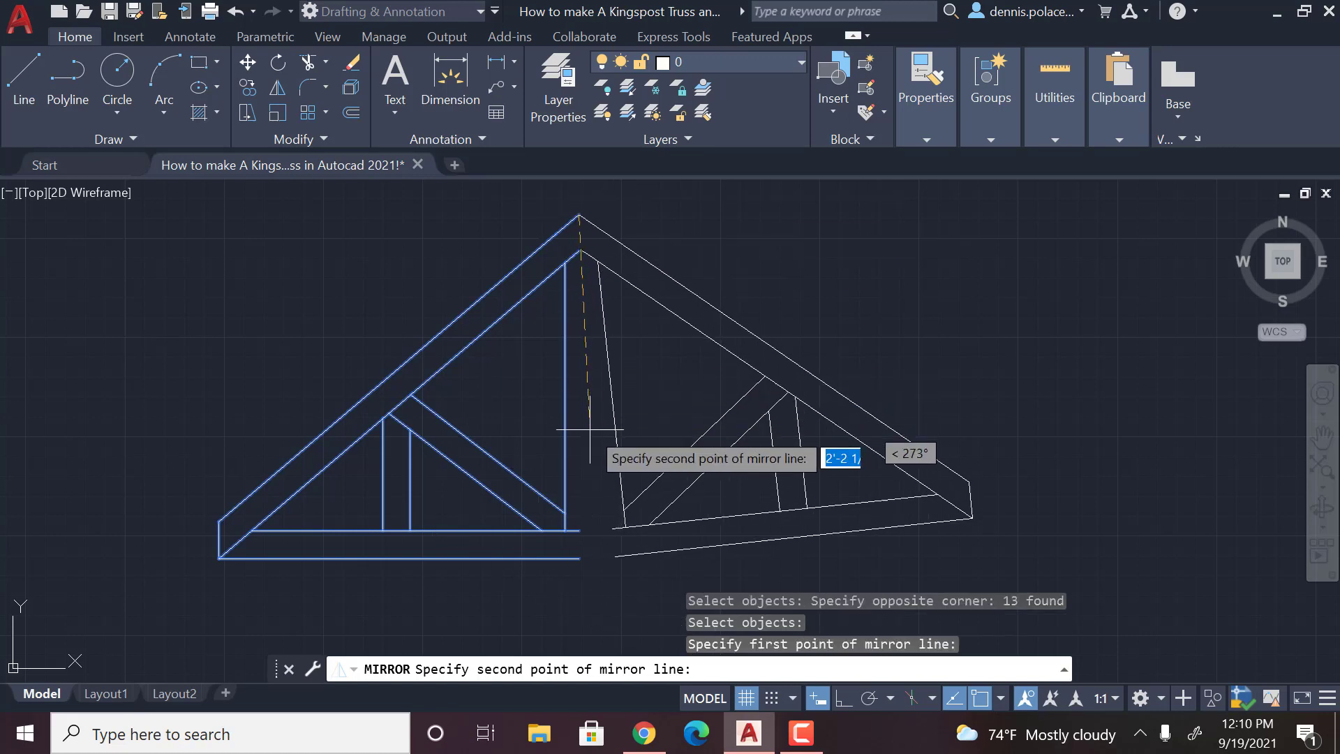
{"action": "left_click", "coordinate": [578, 558]}
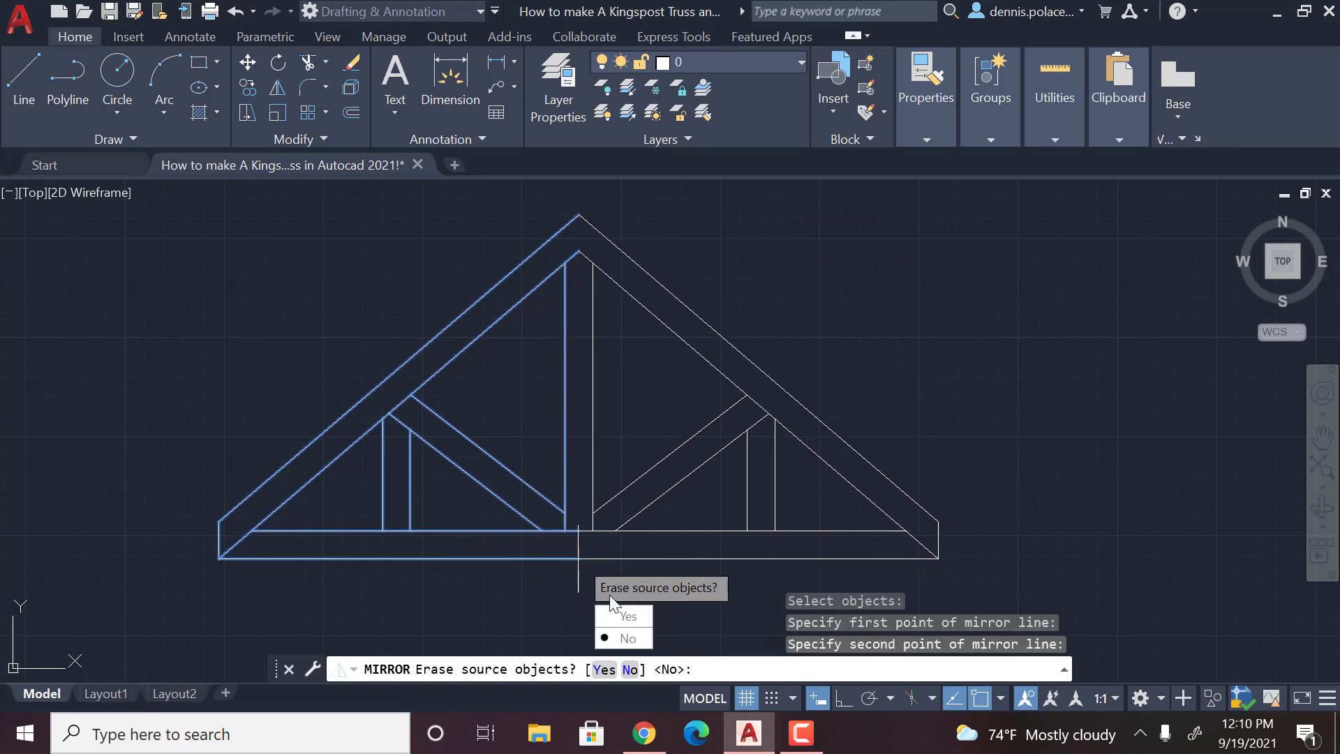
{"action": "left_click", "coordinate": [625, 637]}
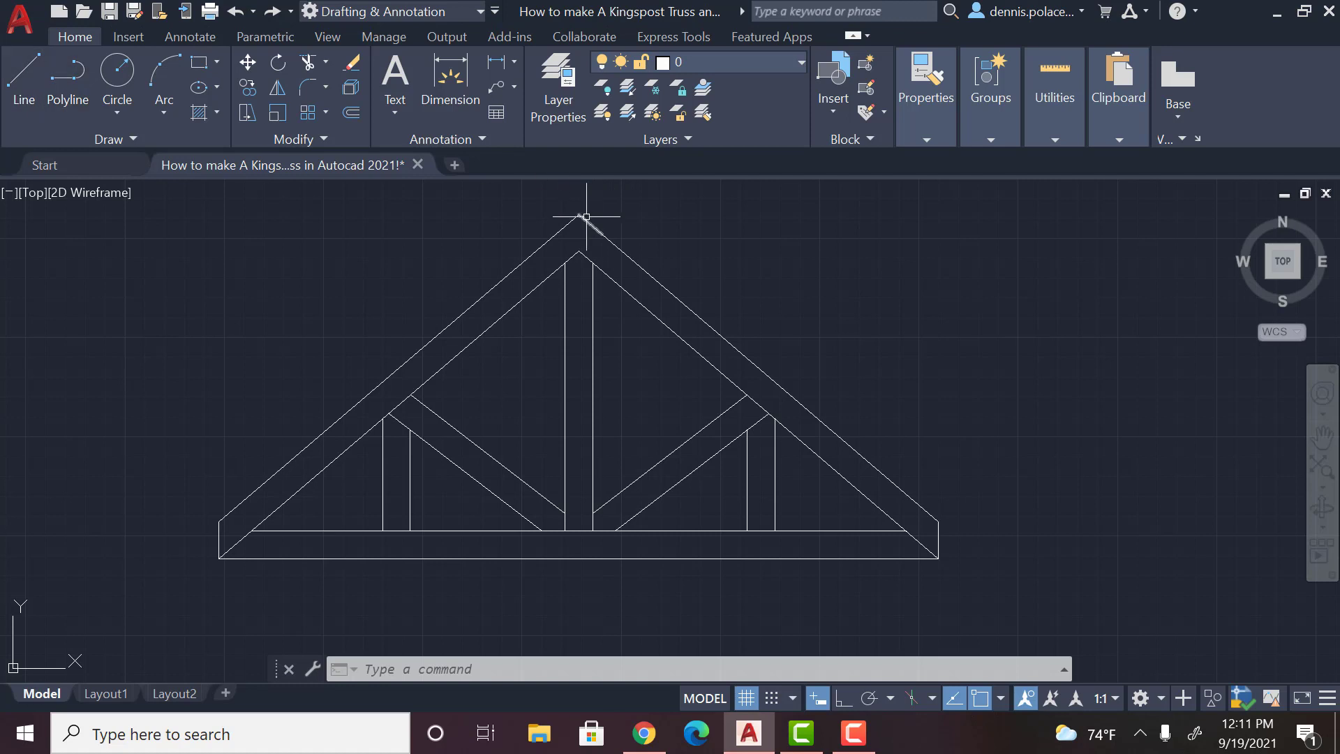
Begin a line at the truss apex, then end the command
{"action": "left_click", "coordinate": [24, 77]}
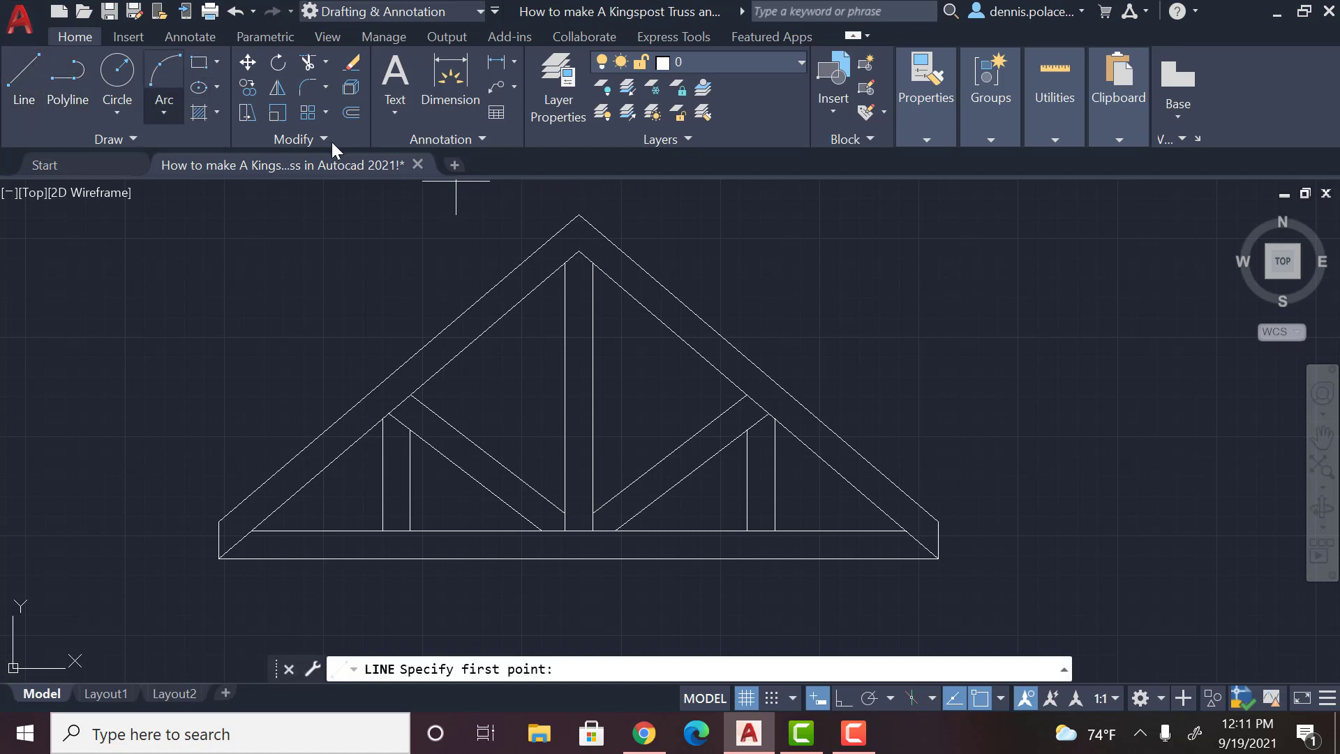
{"action": "left_click", "coordinate": [569, 218]}
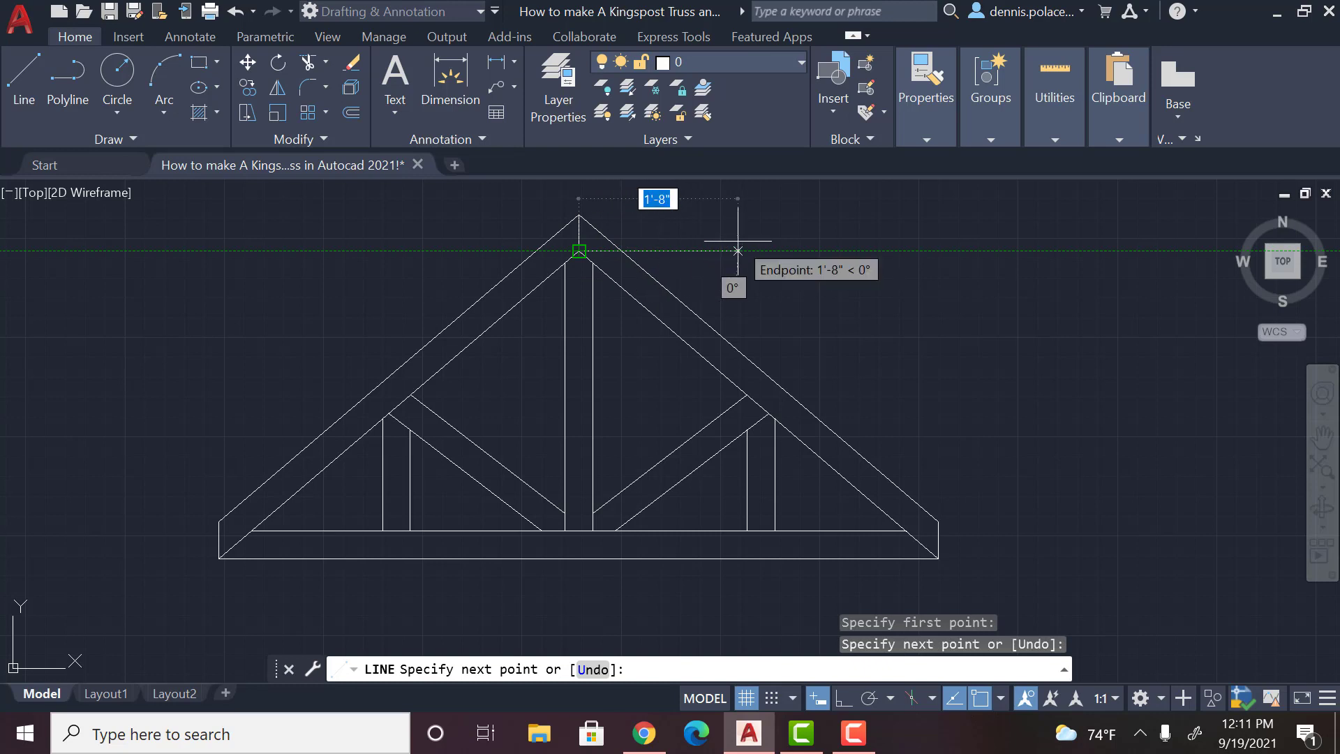
{"action": "key", "text": "Return"}
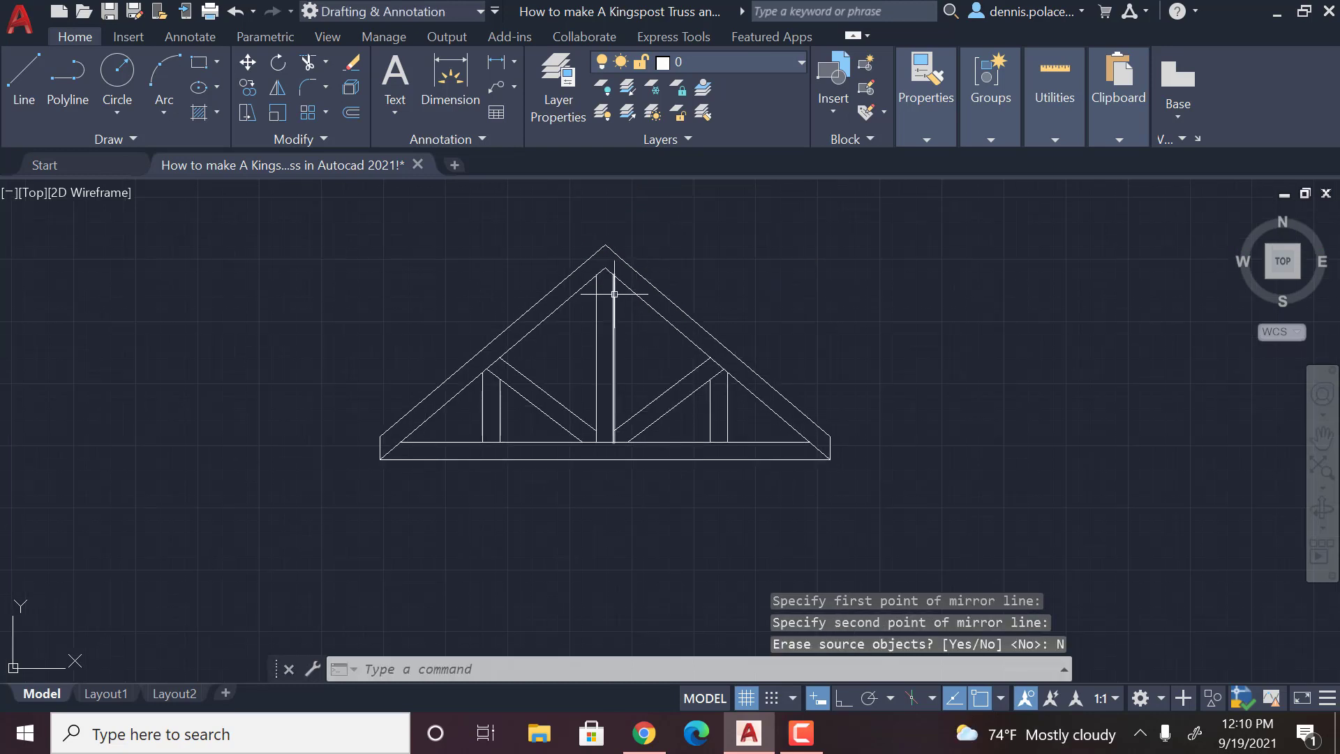
{"action": "scroll", "coordinate": [637, 290], "scroll_direction": "up", "scroll_amount": 2}
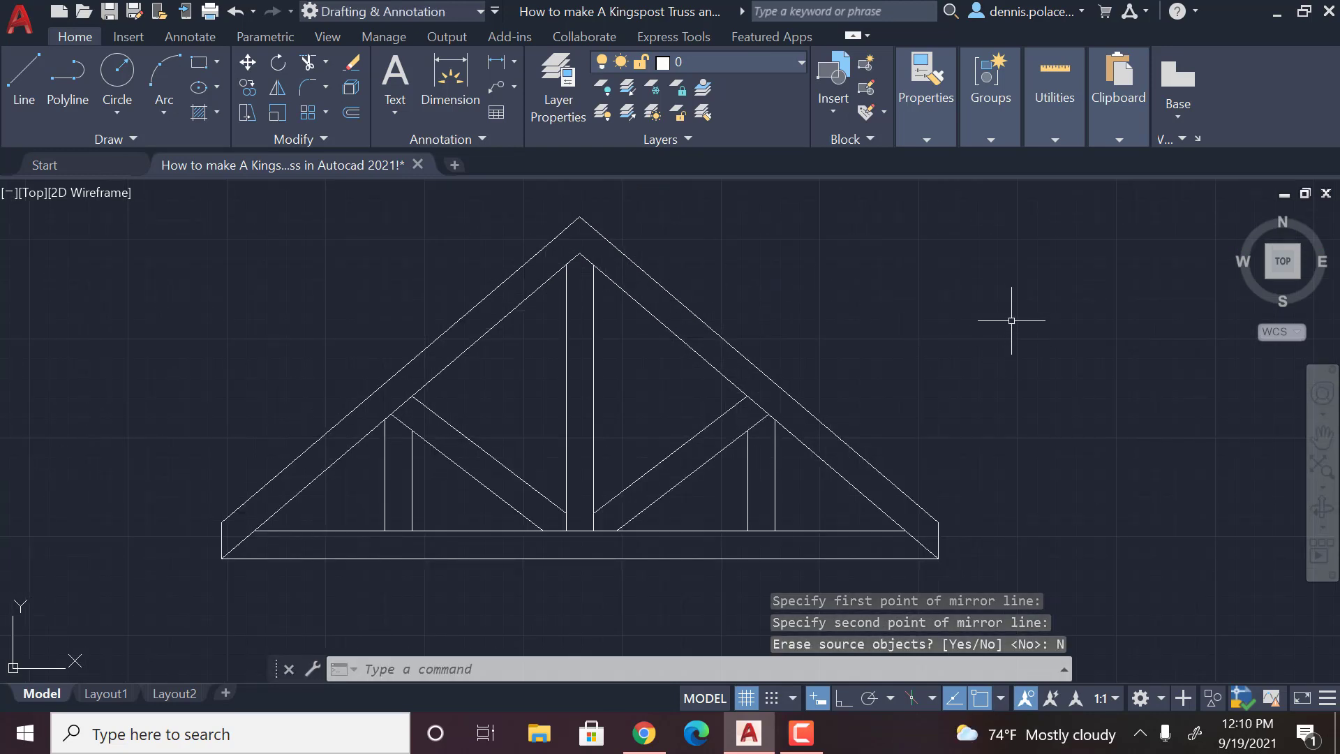